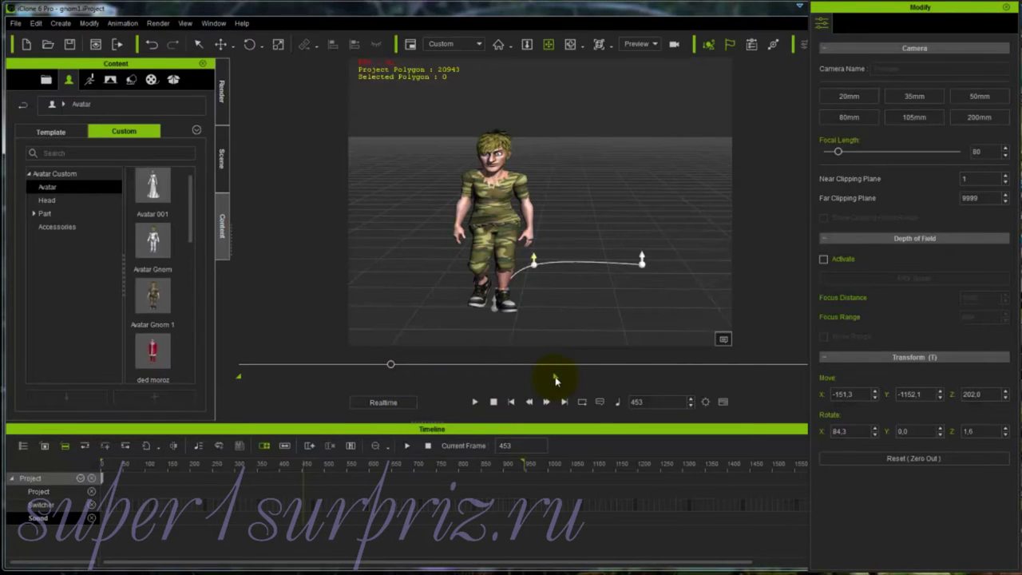
# Step: Return to the start of the animation and import the audio file джентельмены удачи1.wav as the project's sound
pyautogui.moveTo(390, 367); pyautogui.dragTo(237, 369)
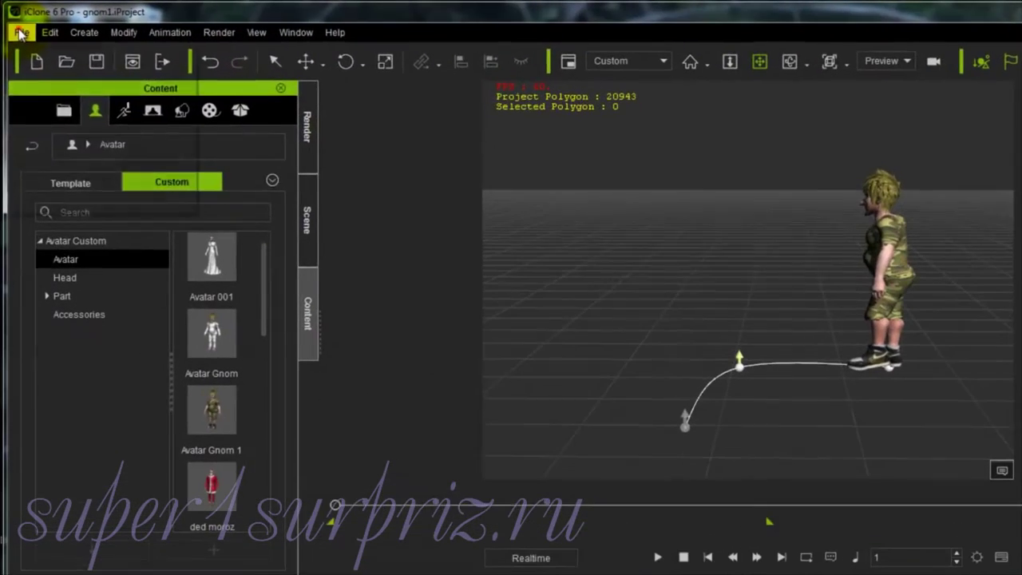
pyautogui.click(15, 24)
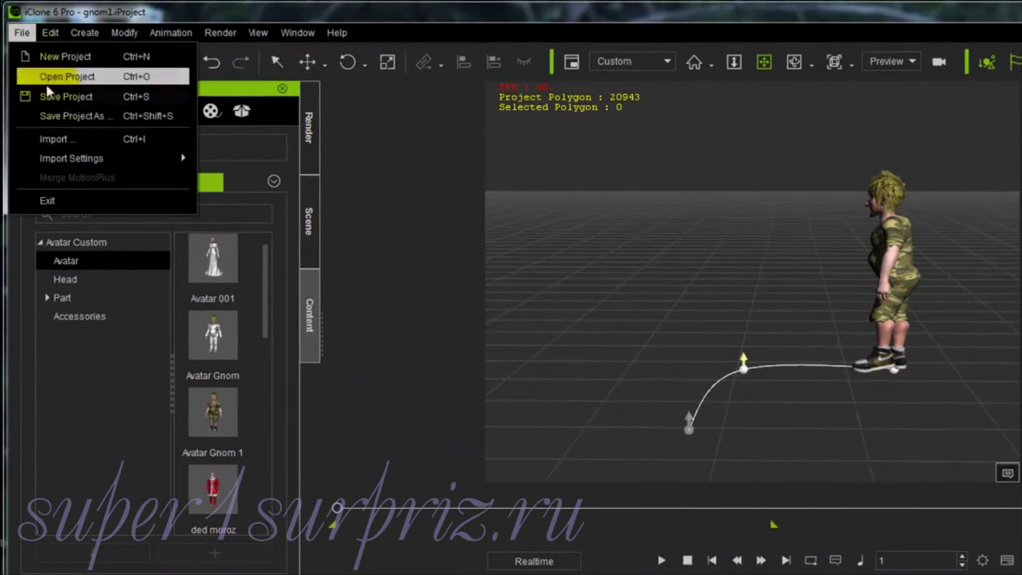
pyautogui.click(62, 142)
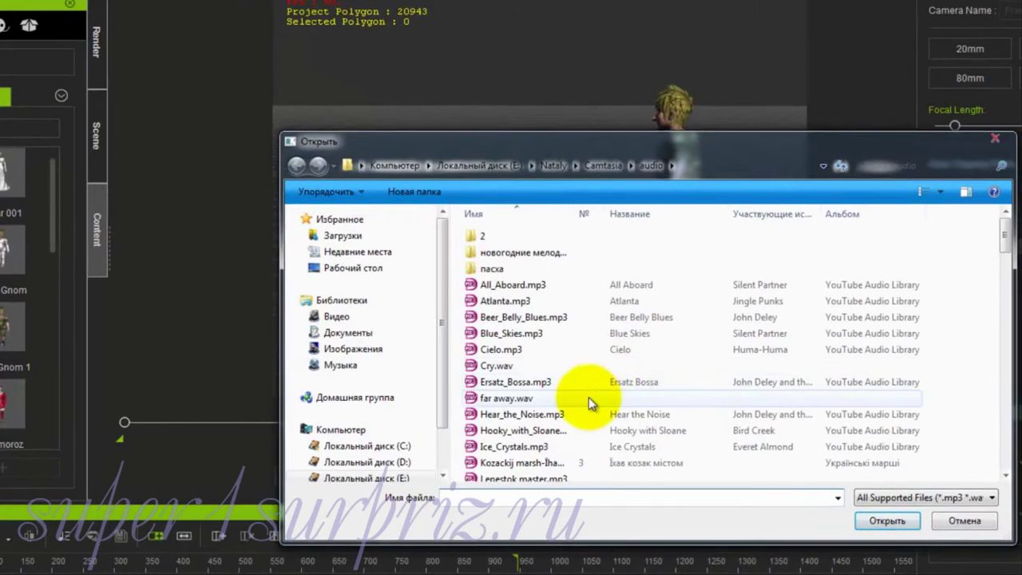
pyautogui.click(589, 397)
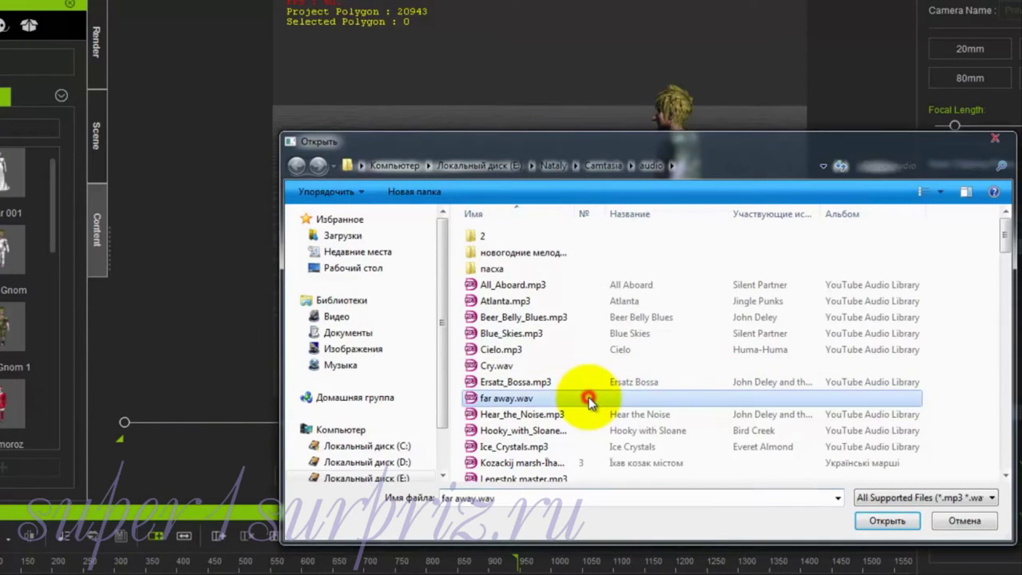
pyautogui.scroll(-5, 588, 396)
pyautogui.scroll(-3, 588, 397)
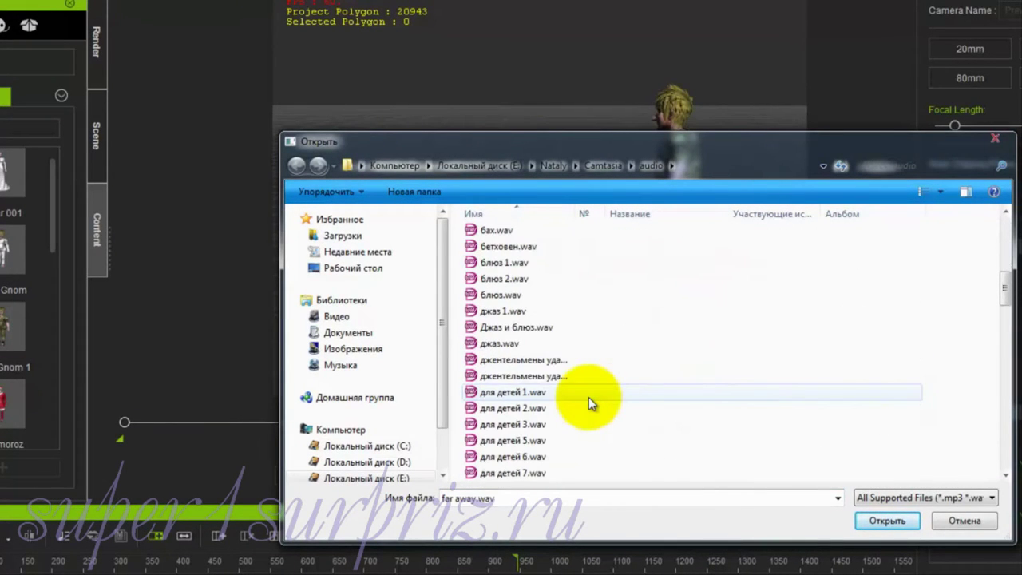
pyautogui.click(551, 377)
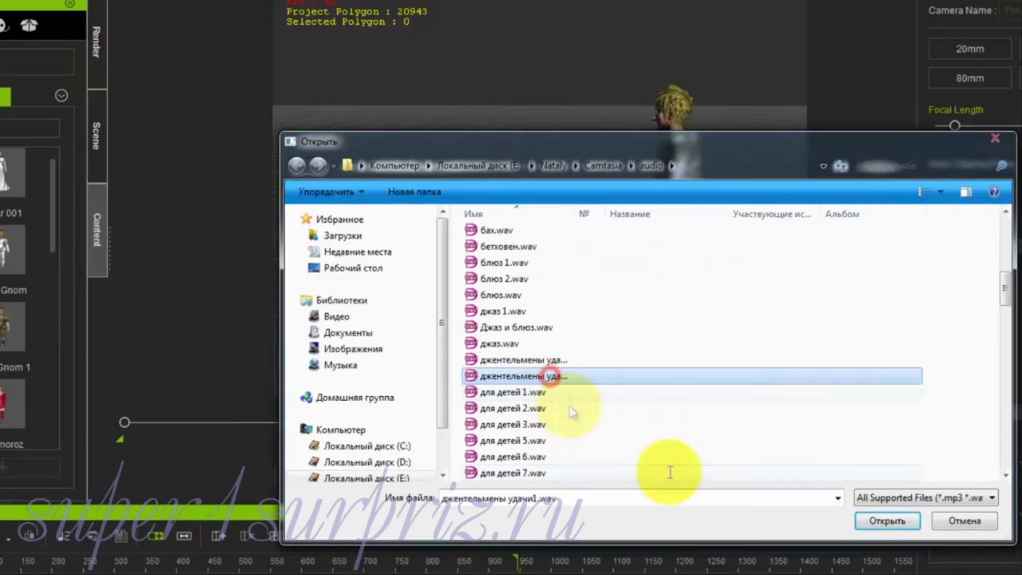
pyautogui.click(887, 521)
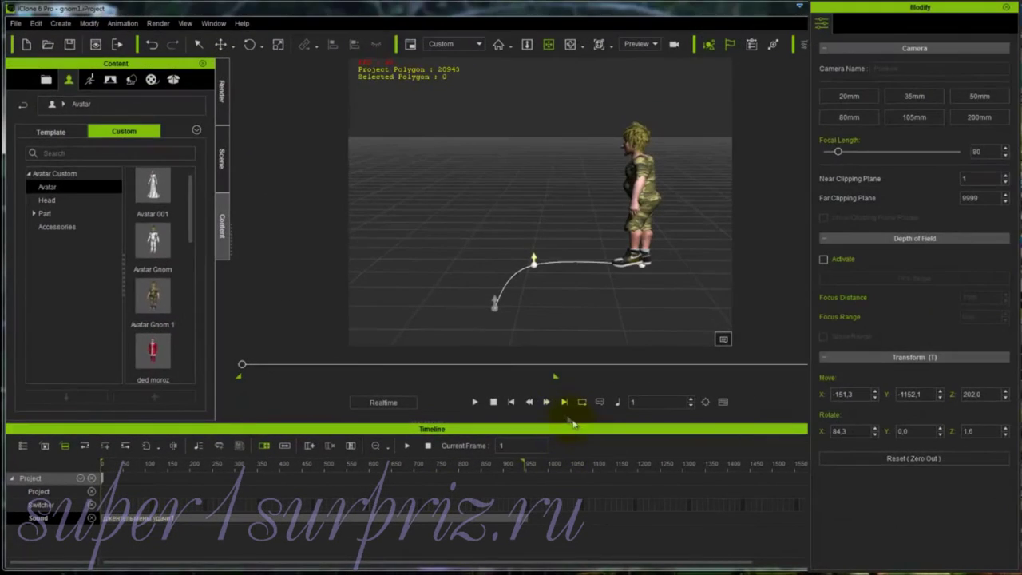
# Step: Preview the animation with the imported music and set the current frame to 578
pyautogui.click(474, 402)
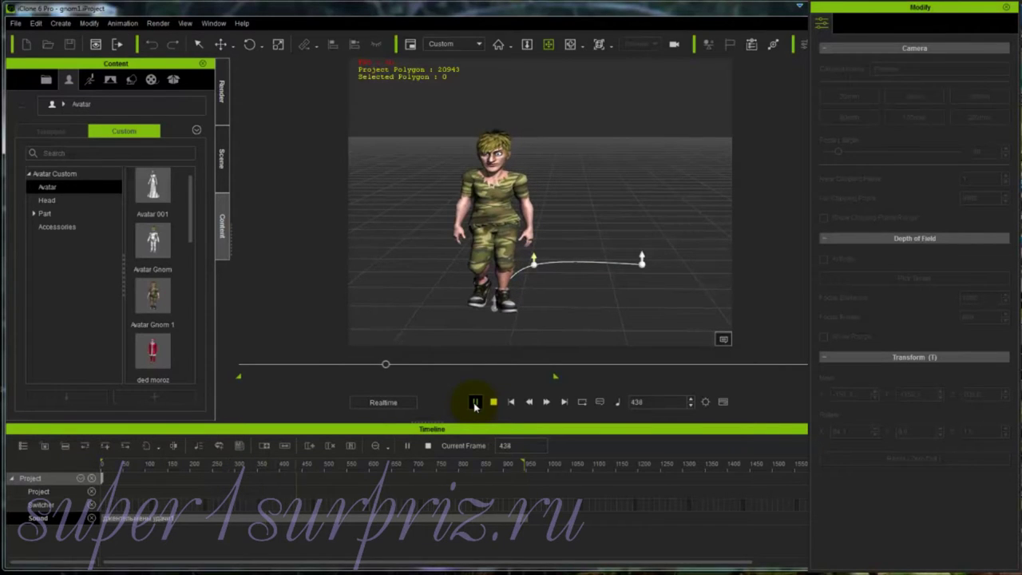
pyautogui.click(474, 402)
pyautogui.click(227, 521)
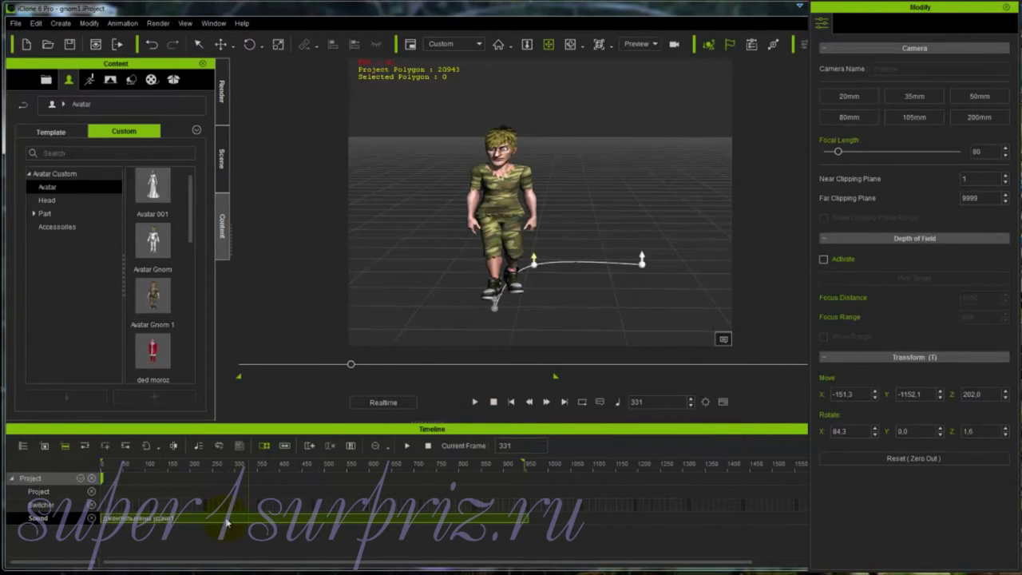
pyautogui.moveTo(227, 520); pyautogui.dragTo(379, 521)
pyautogui.moveTo(539, 521); pyautogui.dragTo(359, 521)
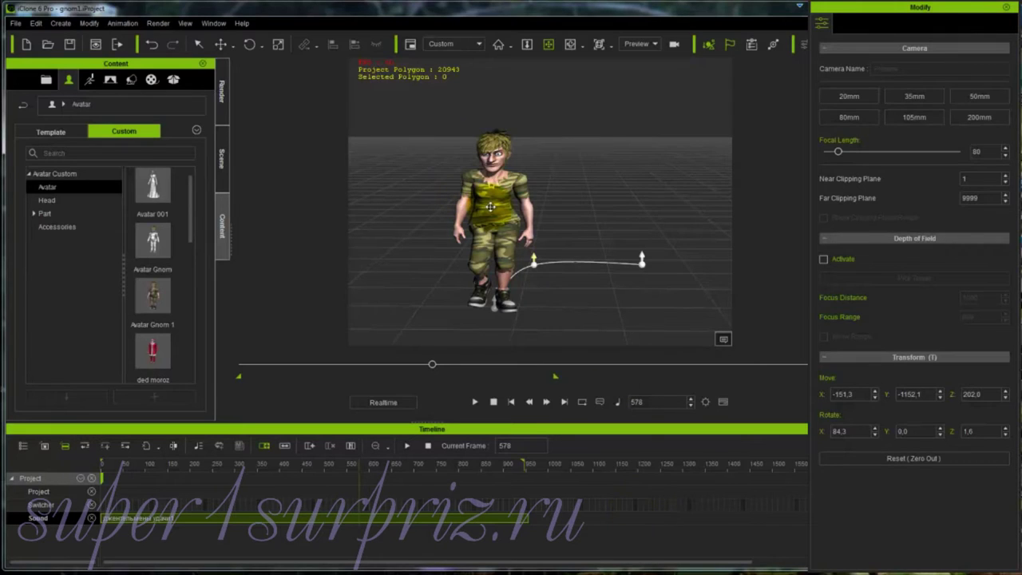
# Step: Select the gnome avatar and open the facial Create Script voice source options
pyautogui.click(490, 208)
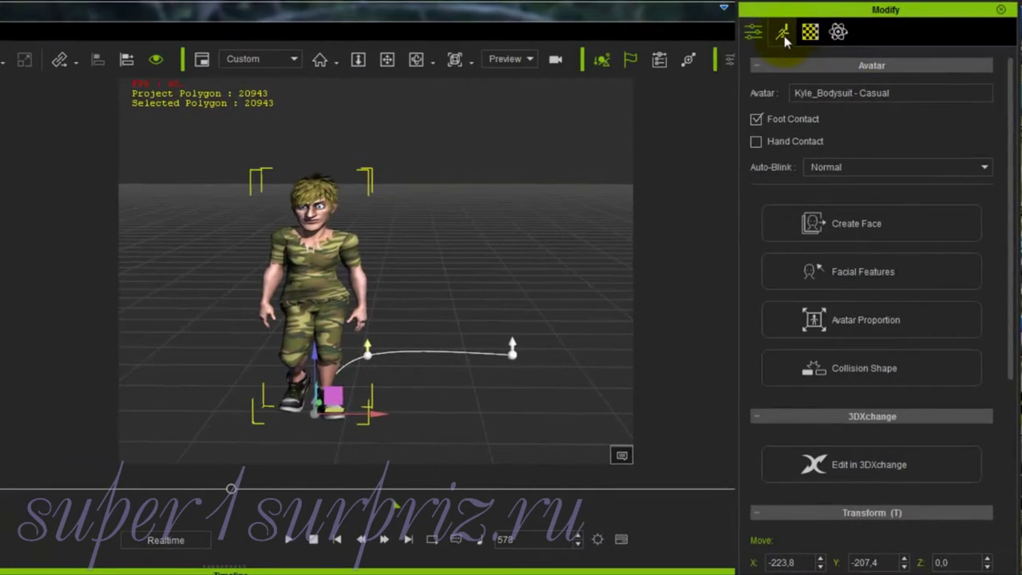
pyautogui.click(846, 30)
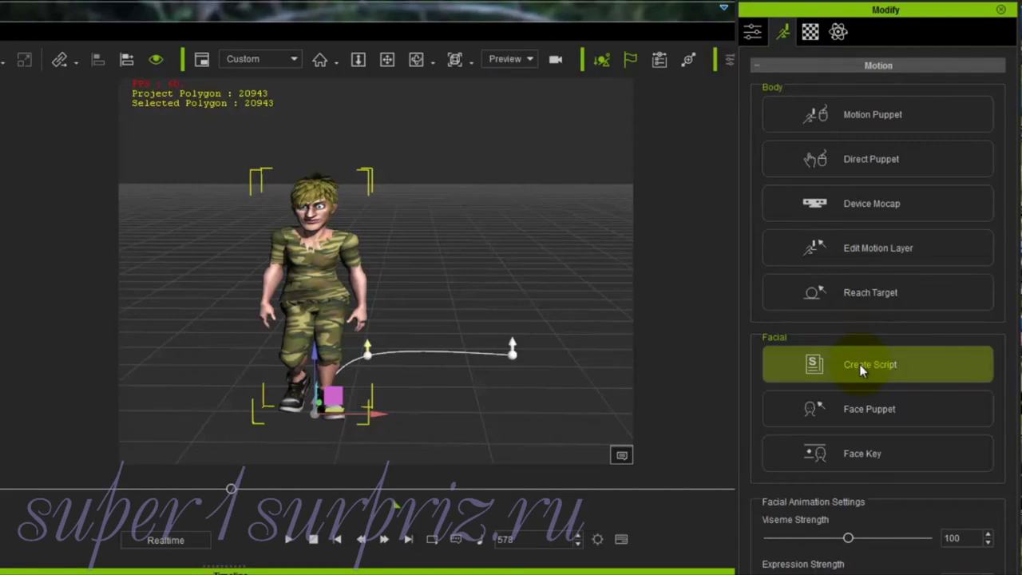
pyautogui.click(859, 364)
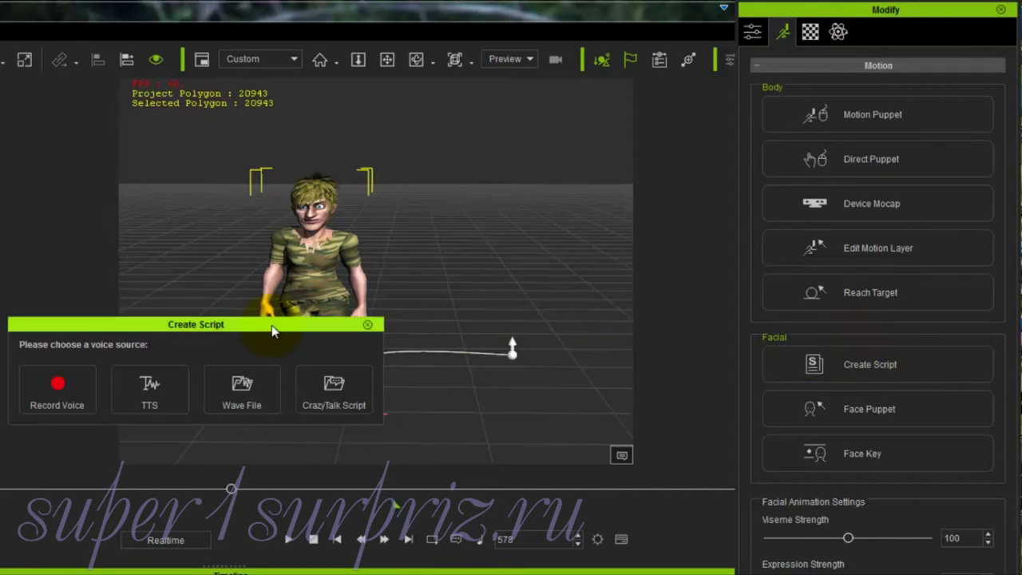
pyautogui.moveTo(271, 332); pyautogui.dragTo(691, 124)
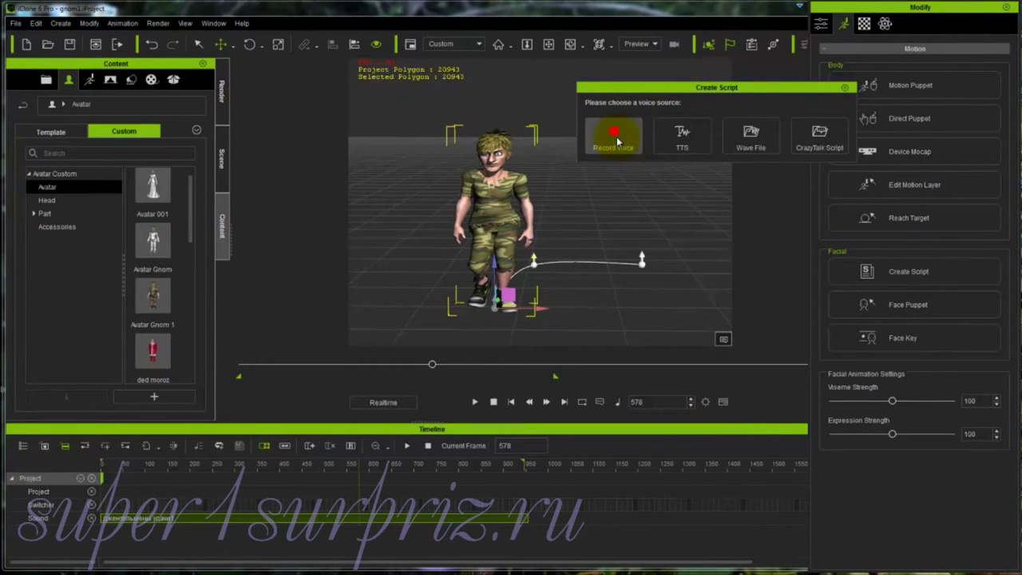
# Step: Record about 5.7 seconds of speech from the microphone as the avatar's voice script and play it back
pyautogui.click(617, 141)
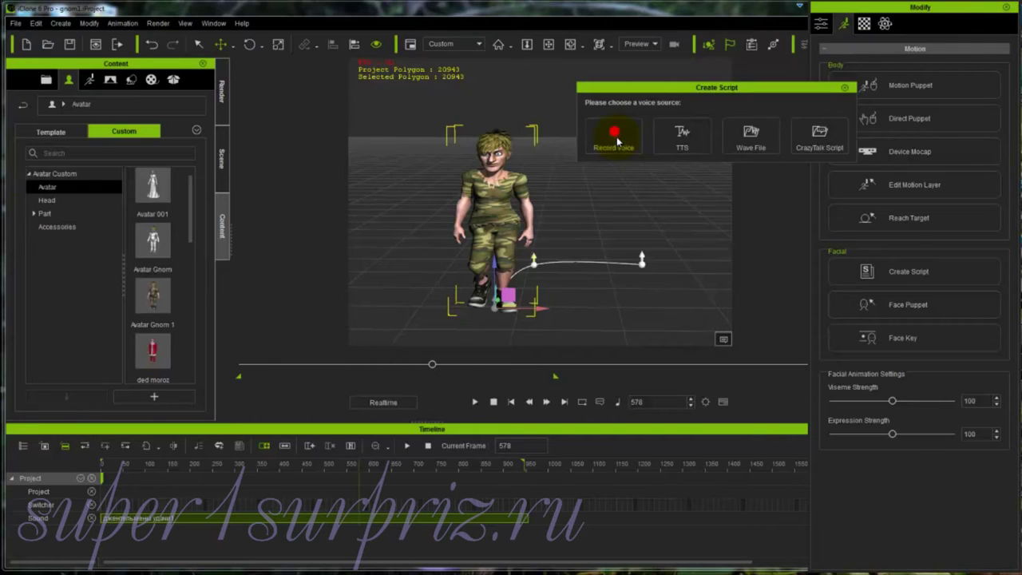
pyautogui.moveTo(489, 256); pyautogui.dragTo(708, 193)
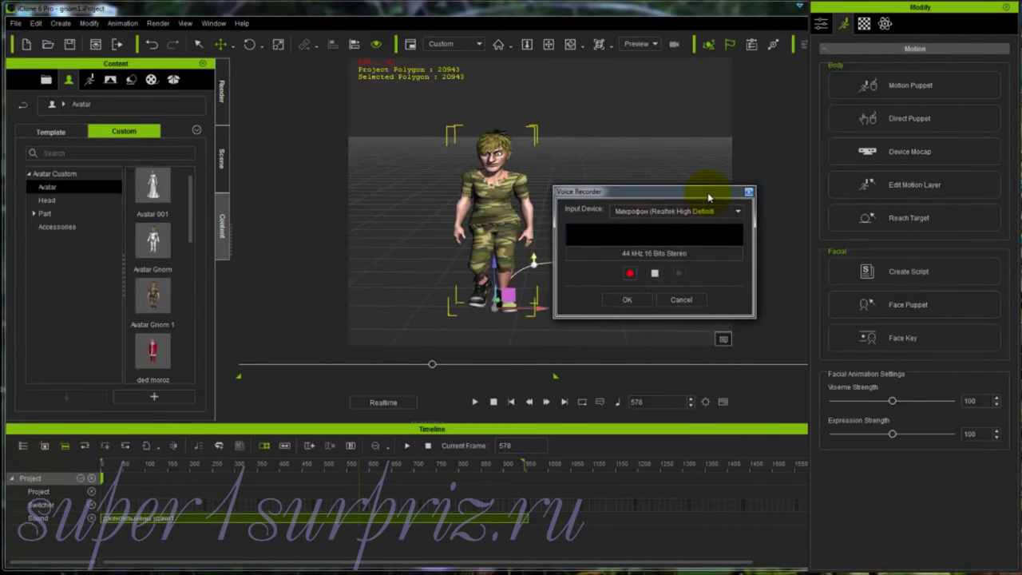
pyautogui.click(631, 276)
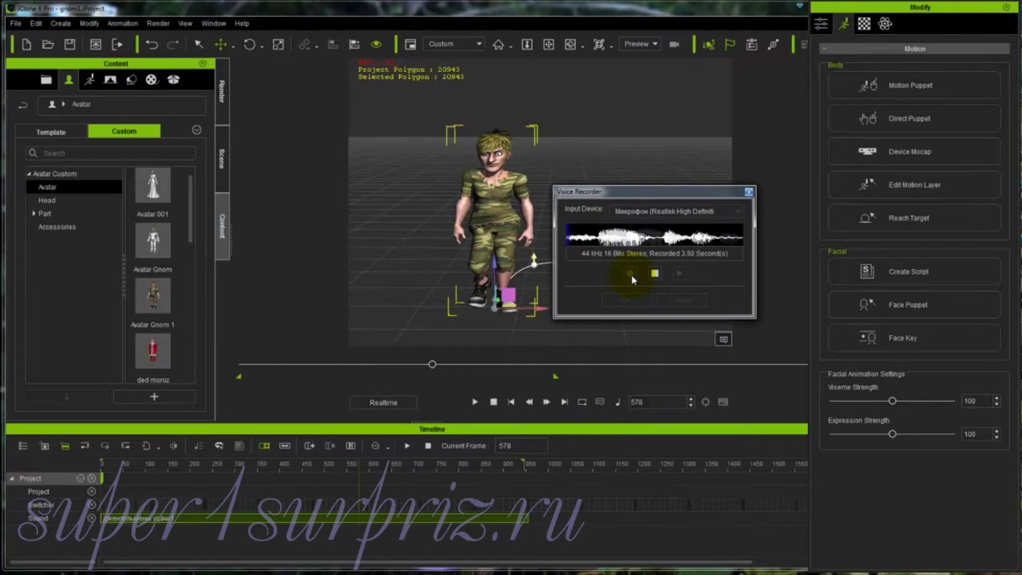
pyautogui.click(655, 274)
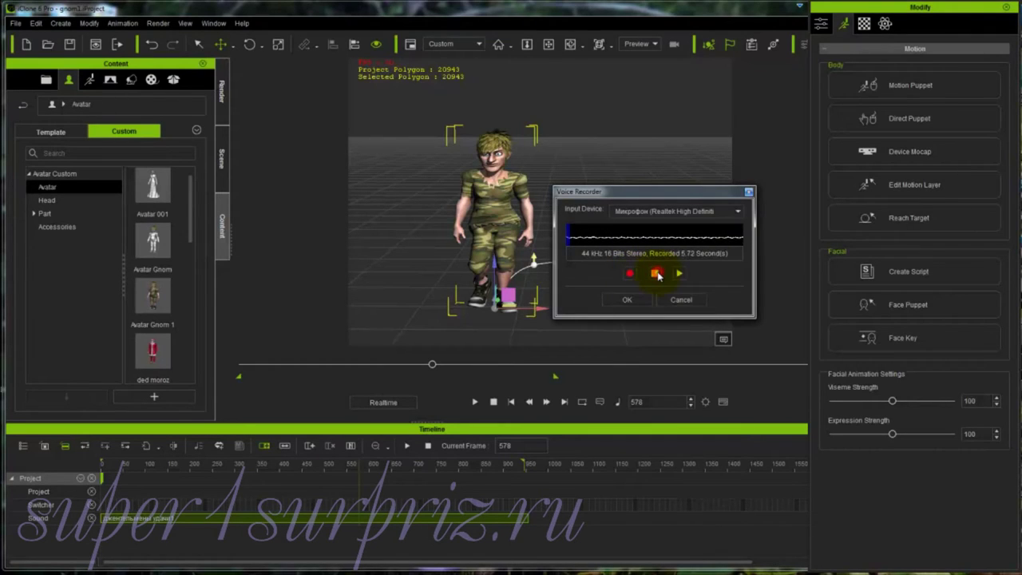
pyautogui.click(629, 301)
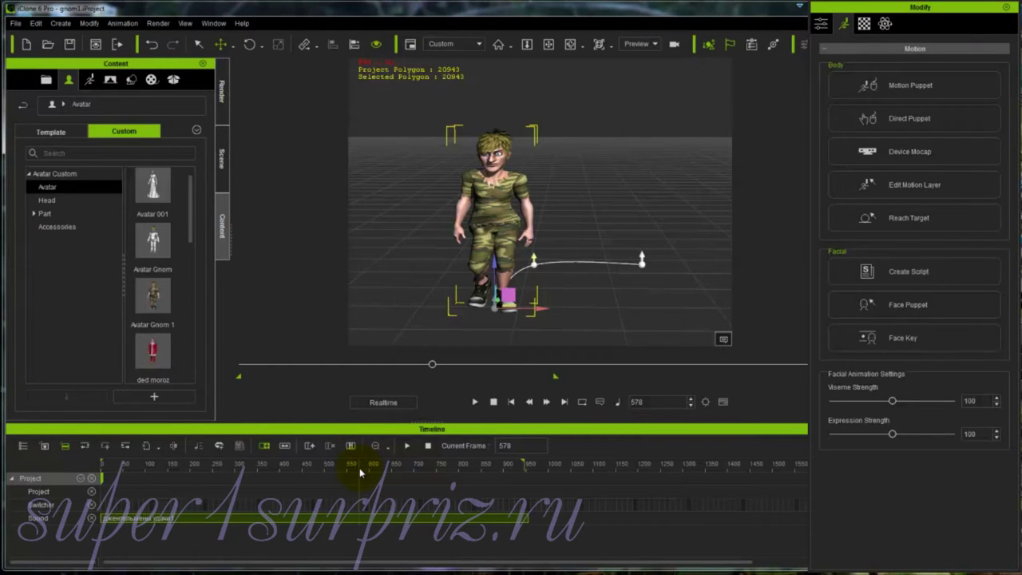
pyautogui.click(475, 403)
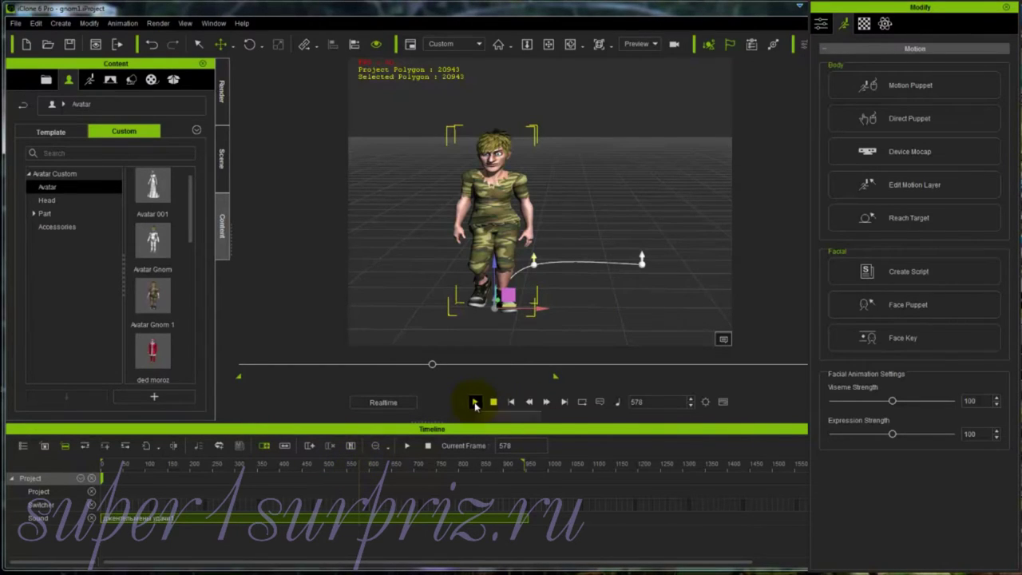
pyautogui.click(475, 403)
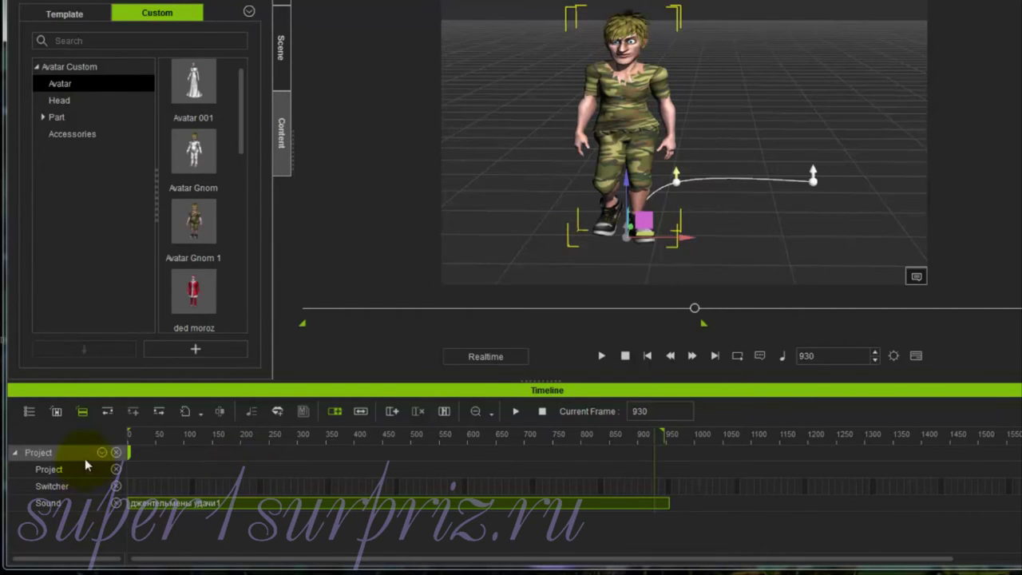
# Step: Show the Kyle_Bodysuit - Casual avatar's track in the timeline alongside the project tracks
pyautogui.click(29, 414)
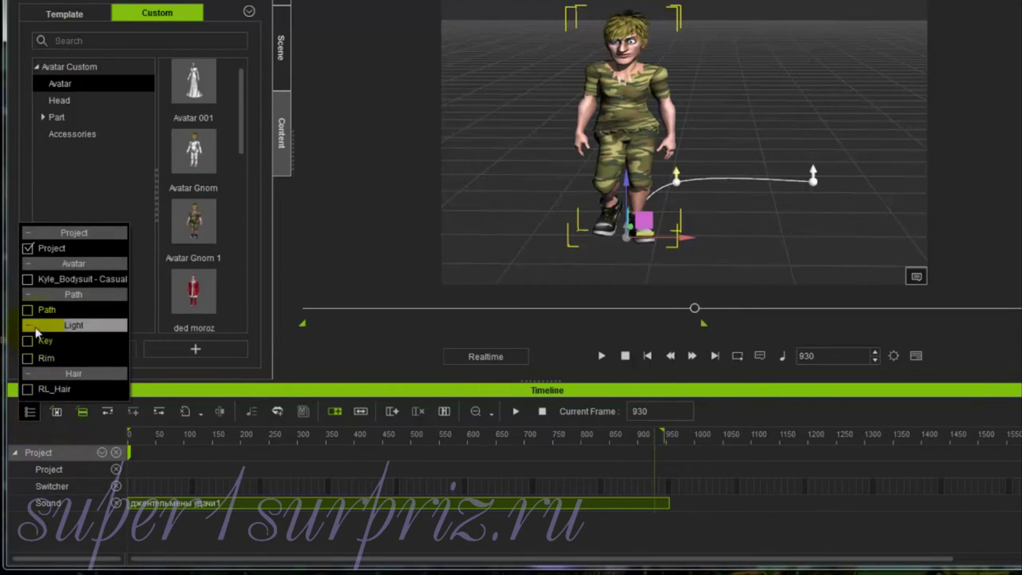
pyautogui.click(28, 279)
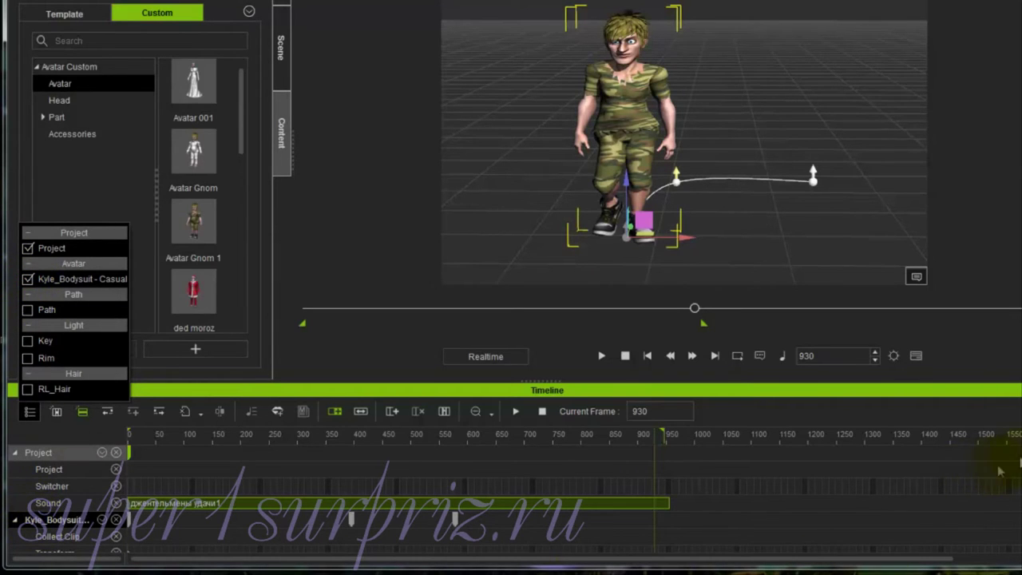
pyautogui.moveTo(1014, 476); pyautogui.dragTo(1015, 514)
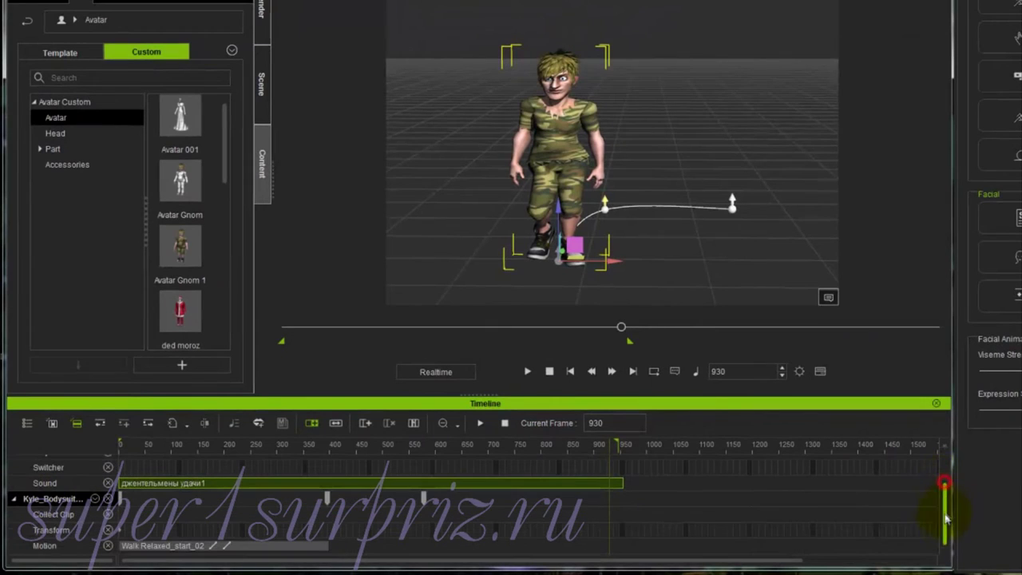
pyautogui.moveTo(946, 519); pyautogui.dragTo(943, 537)
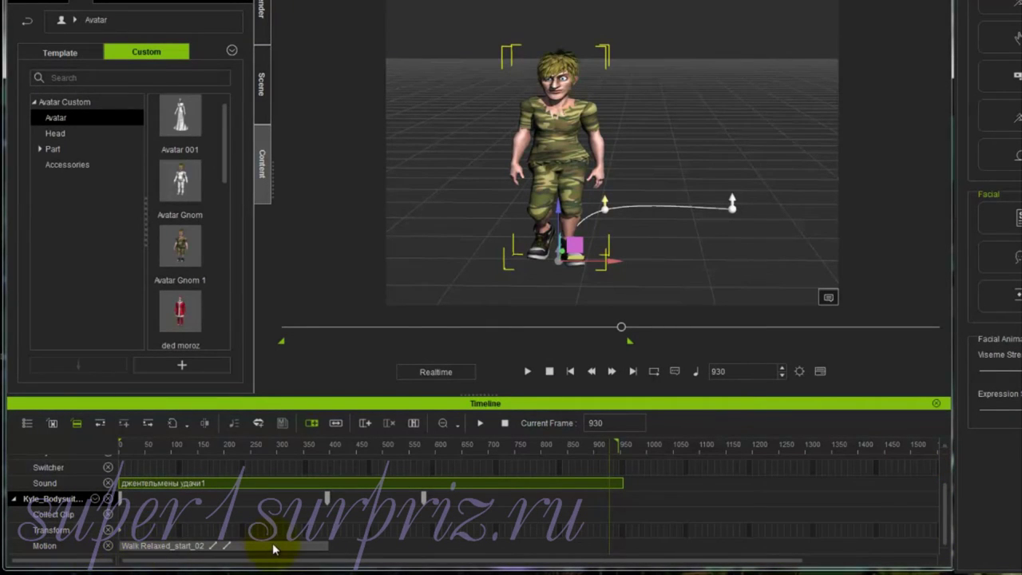
# Step: Add the Viseme track under the avatar in the timeline and expand it to its voice and lips rows
pyautogui.click(95, 500)
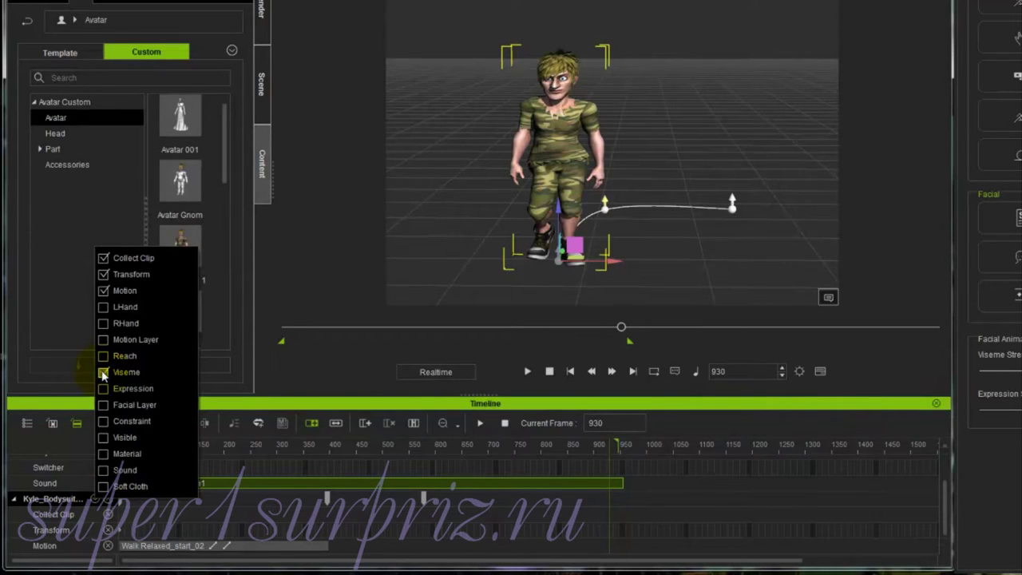
pyautogui.click(103, 372)
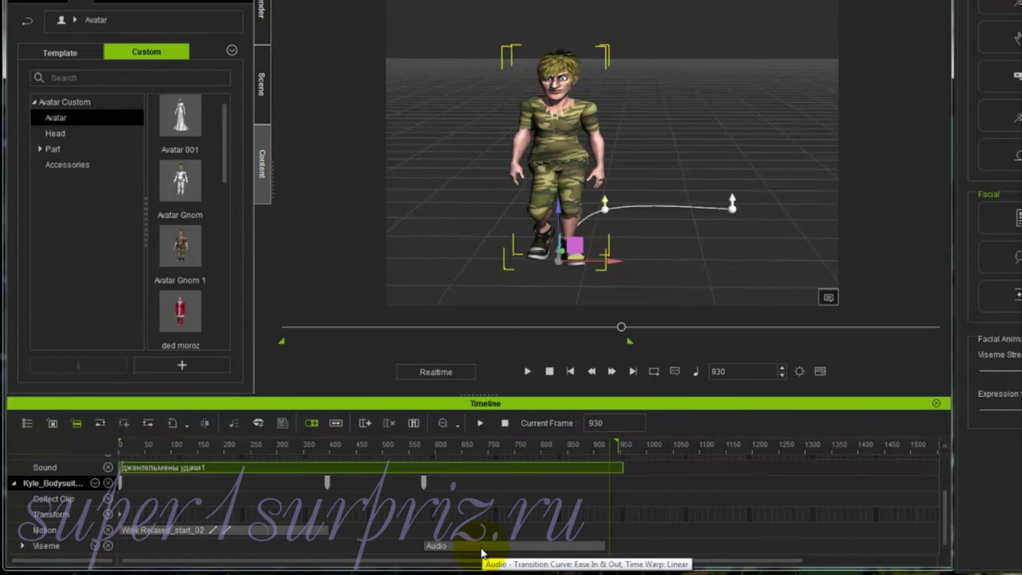
pyautogui.click(23, 547)
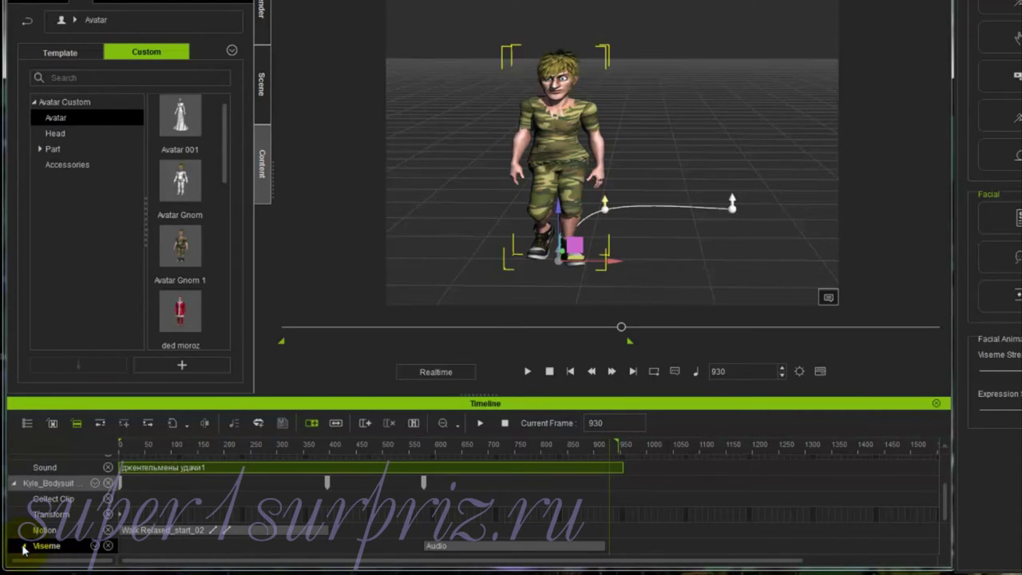
pyautogui.scroll(-3, 946, 507)
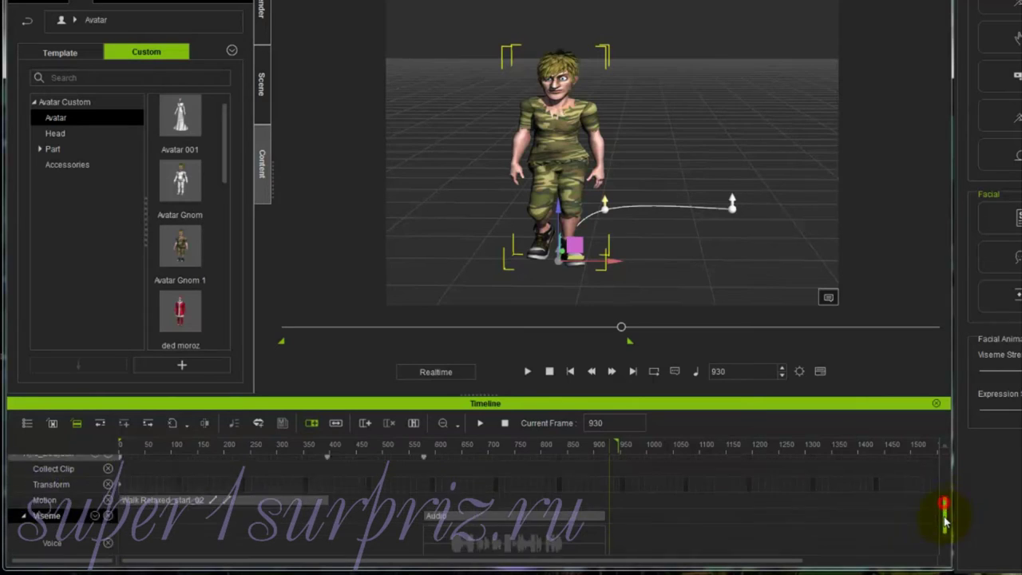
# Step: Select the recorded voice clip and play back the lip-synced speech from frame 617
pyautogui.click(470, 530)
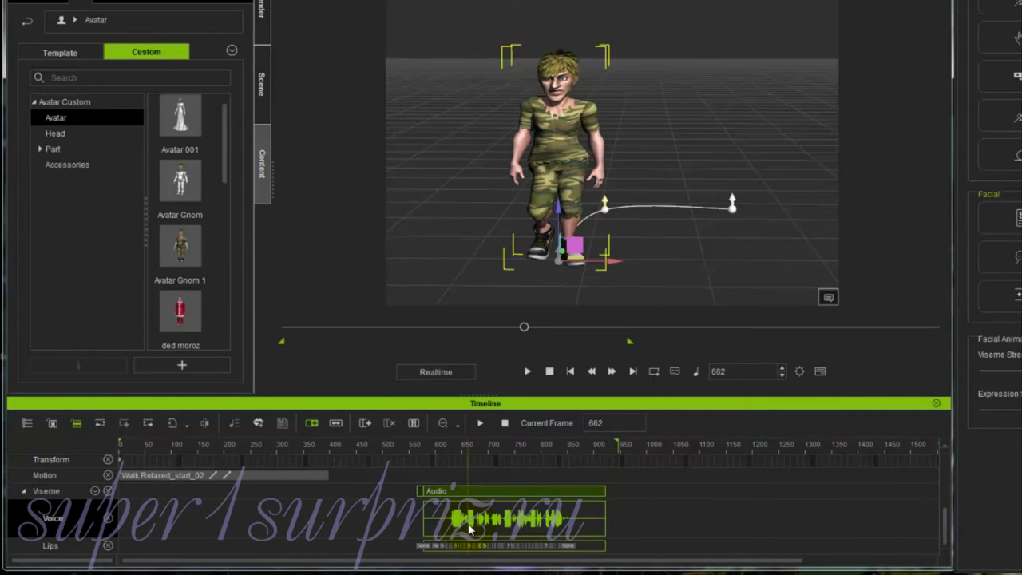
pyautogui.click(482, 379)
pyautogui.moveTo(524, 329); pyautogui.dragTo(508, 330)
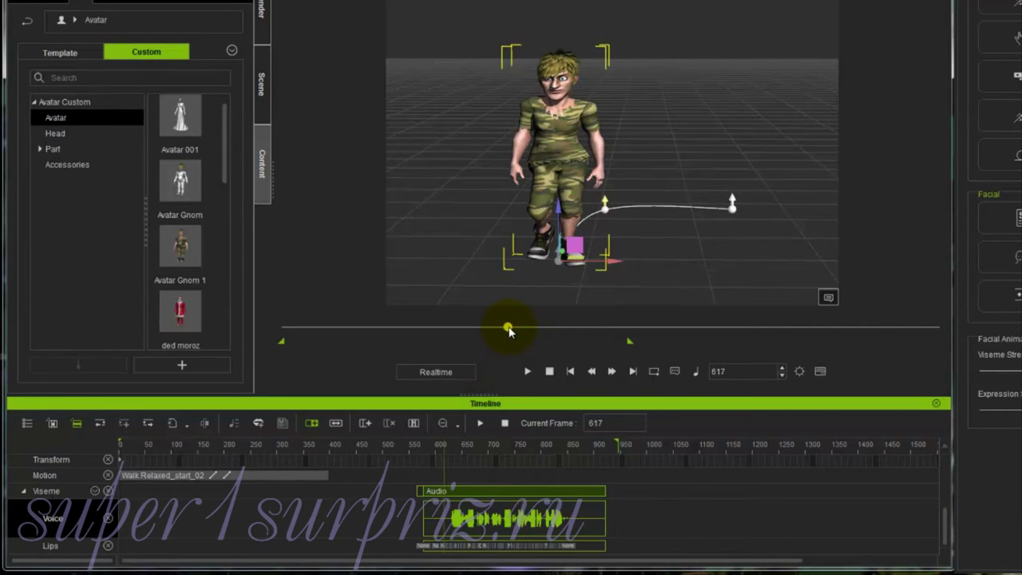
pyautogui.click(527, 371)
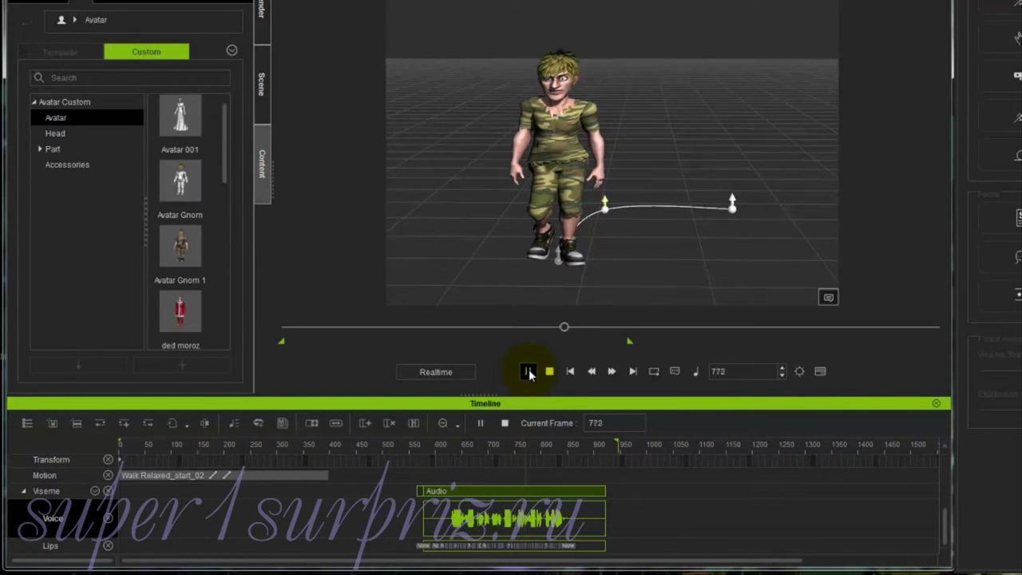
pyautogui.click(528, 372)
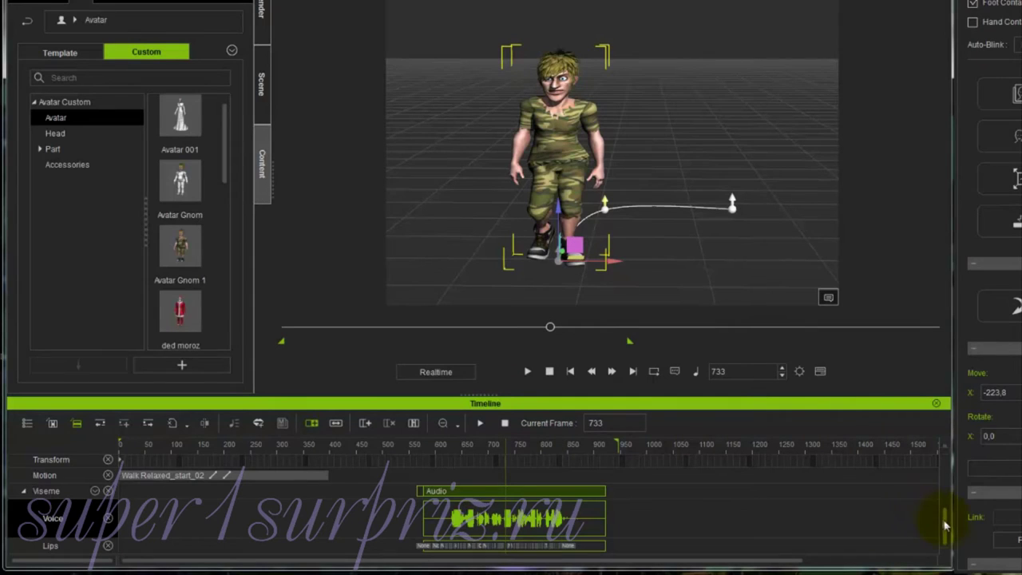
# Step: Delete the background music clip from the project's Sound track
pyautogui.moveTo(945, 526); pyautogui.dragTo(946, 489)
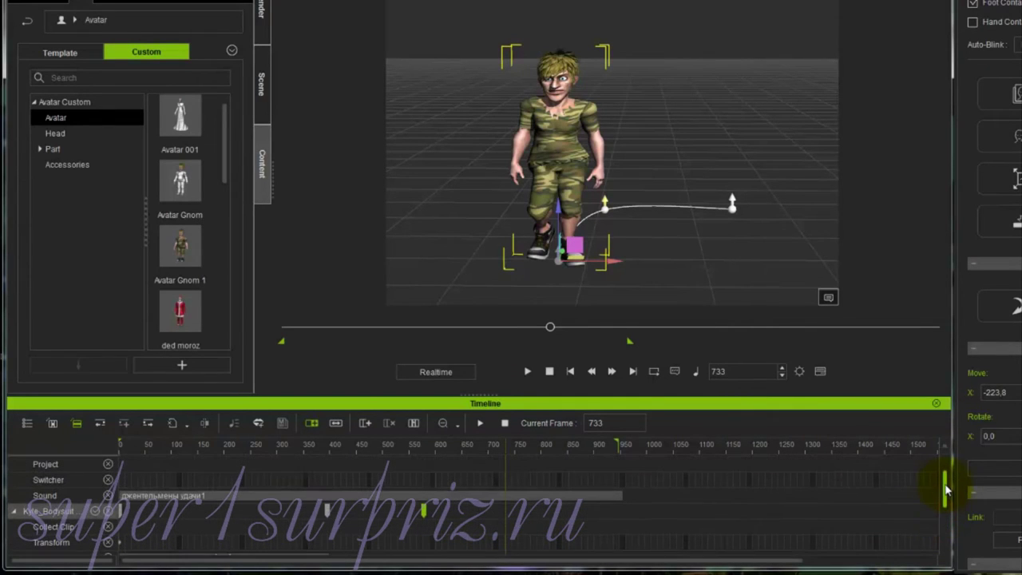
pyautogui.click(472, 501)
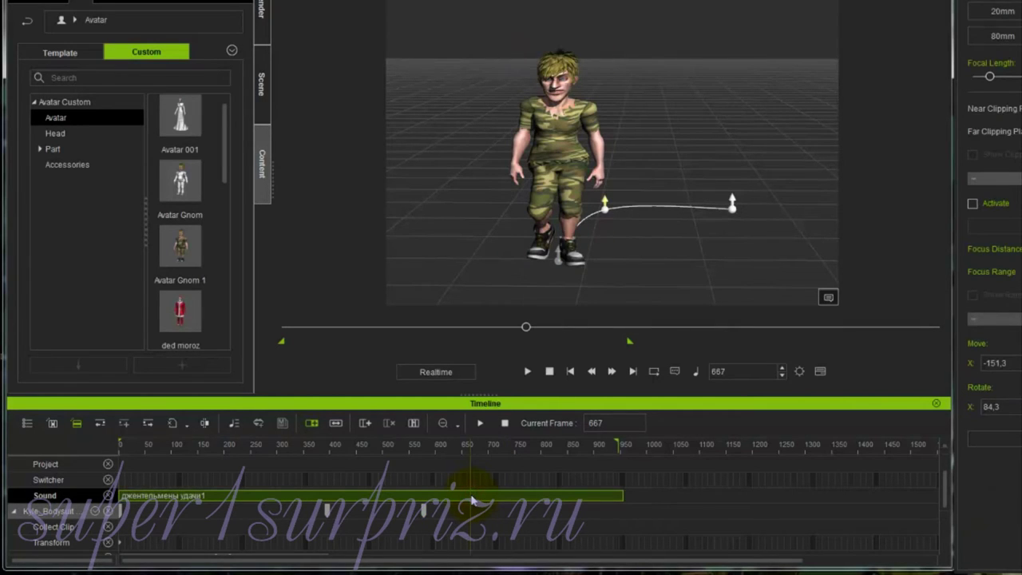
pyautogui.press('Delete')
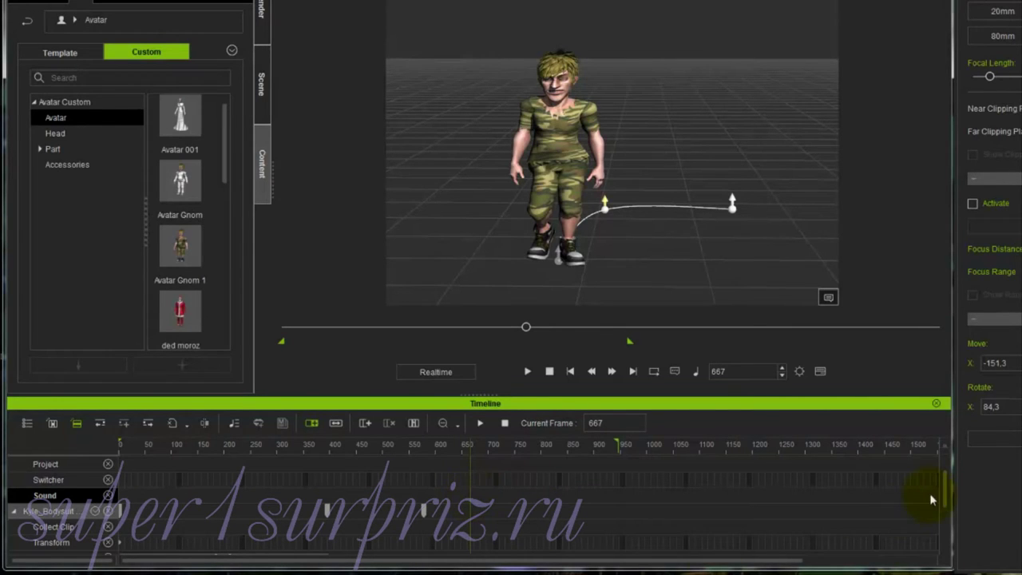
# Step: Move the recorded voice clip earlier on the Viseme track so it starts at about frame 350
pyautogui.moveTo(945, 483); pyautogui.dragTo(937, 534)
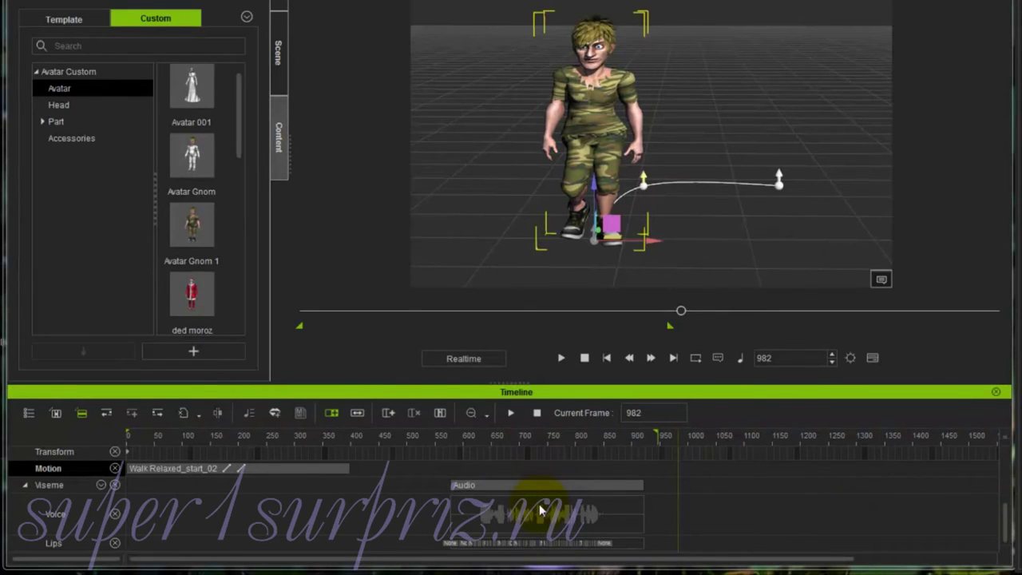
pyautogui.click(541, 510)
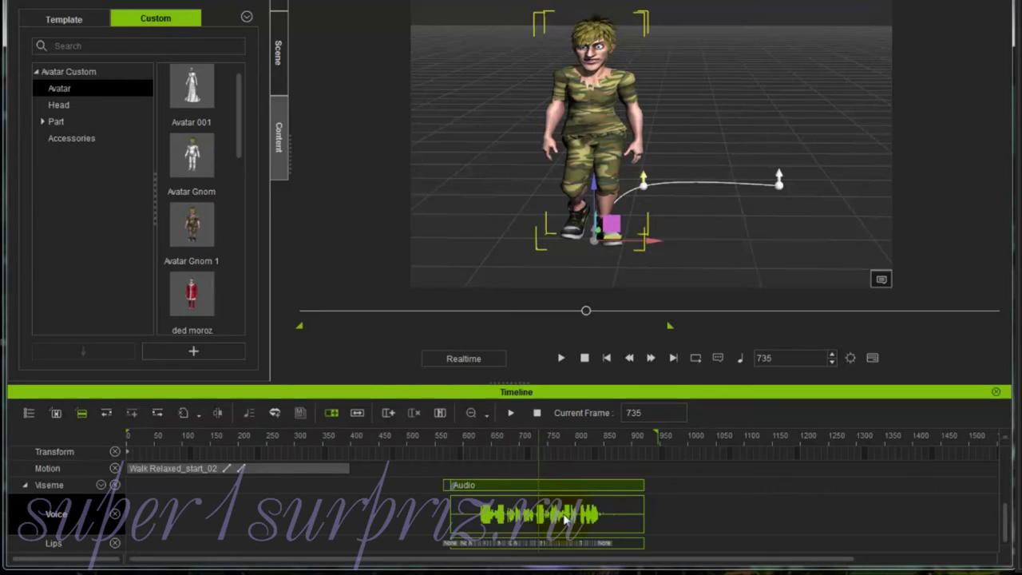
pyautogui.moveTo(564, 517); pyautogui.dragTo(437, 529)
pyautogui.click(437, 530)
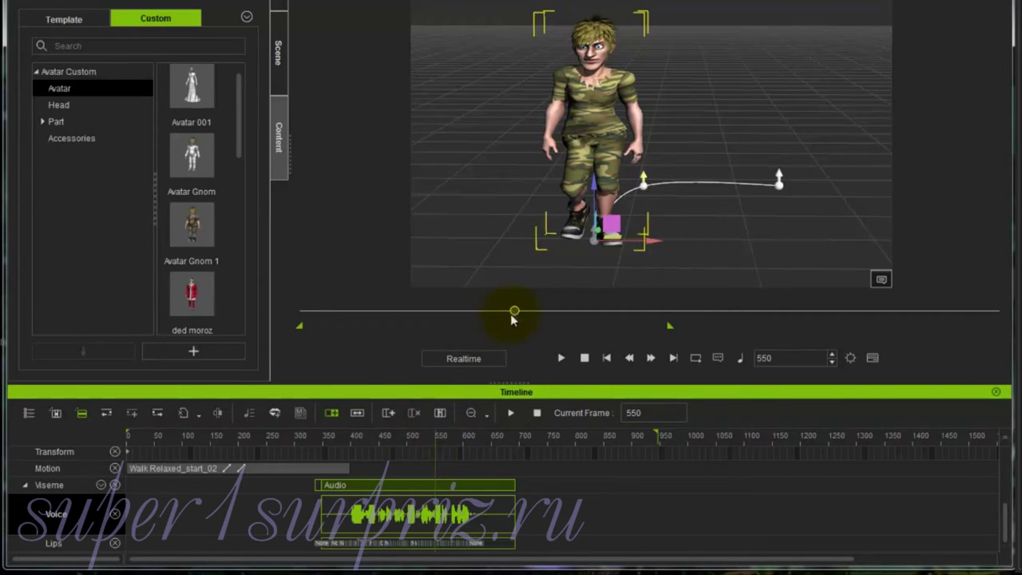
# Step: Split the voice clip on the Viseme track at frame 398, just before the speech waveform begins
pyautogui.moveTo(515, 311); pyautogui.dragTo(457, 324)
pyautogui.click(59, 514)
pyautogui.click(69, 487)
pyautogui.click(68, 485)
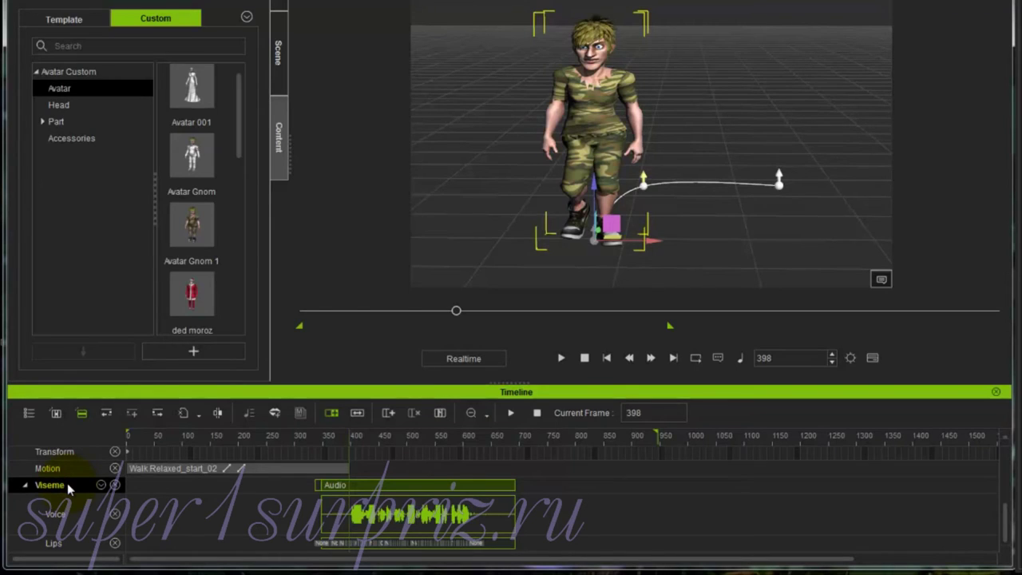
pyautogui.click(217, 415)
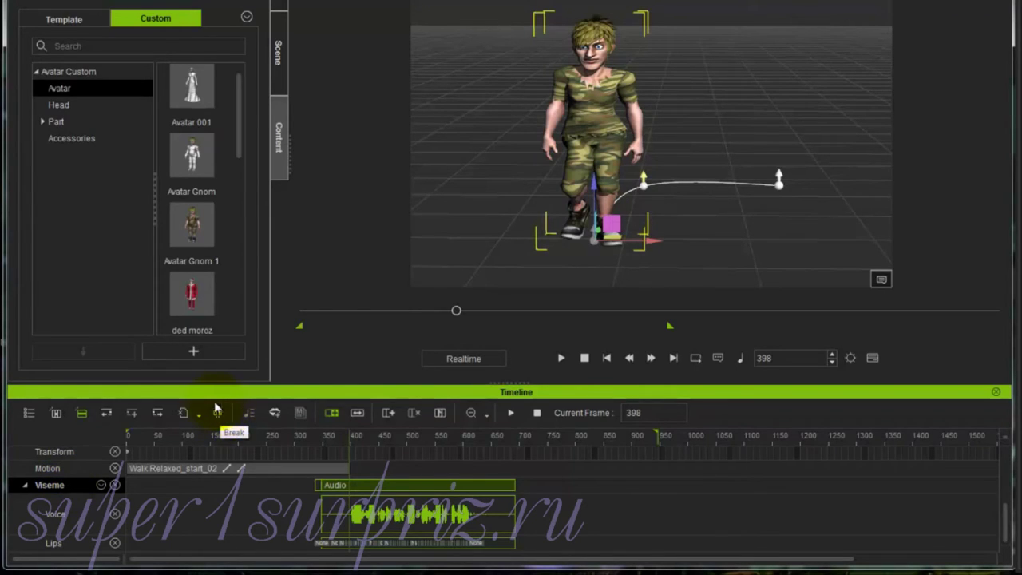
pyautogui.click(217, 413)
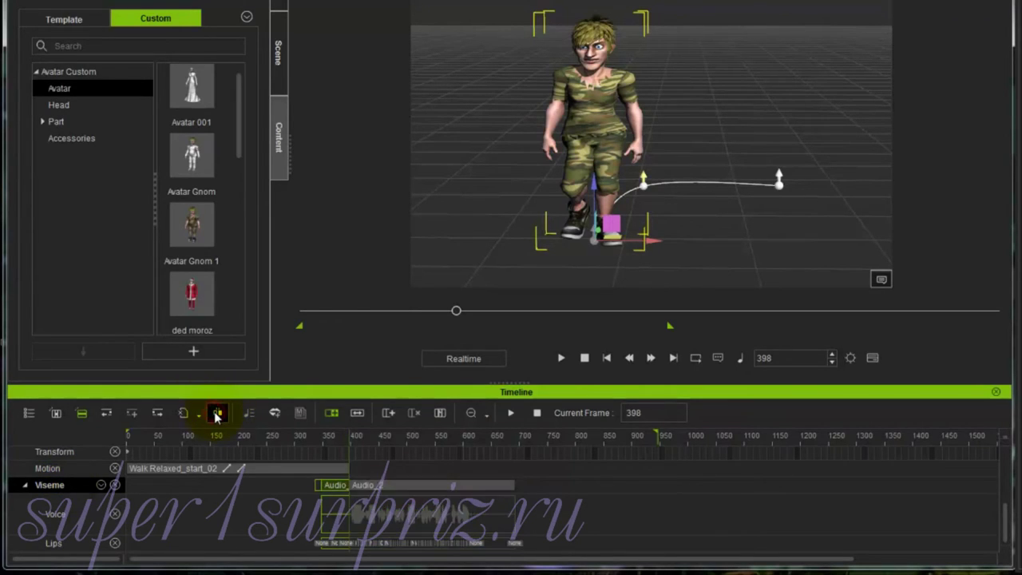
# Step: Delete the short silent piece in front of the split from the voice track
pyautogui.click(404, 484)
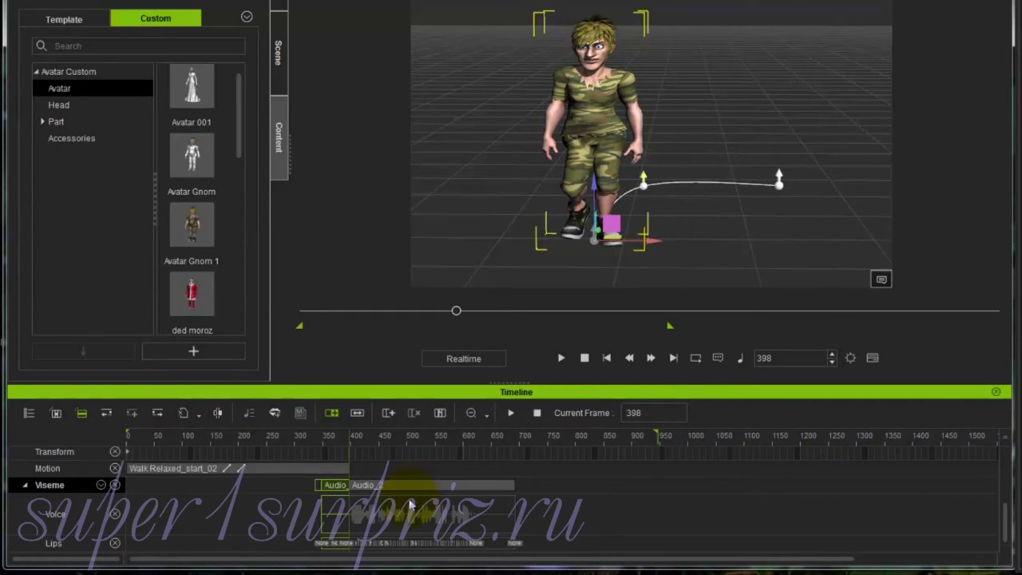
pyautogui.click(338, 515)
pyautogui.click(335, 515)
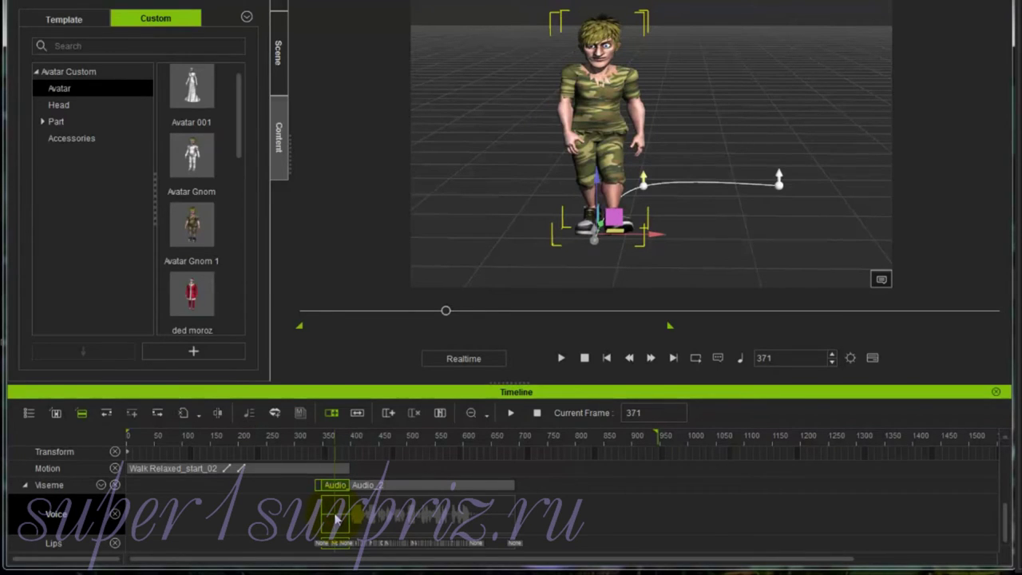
pyautogui.press('Delete')
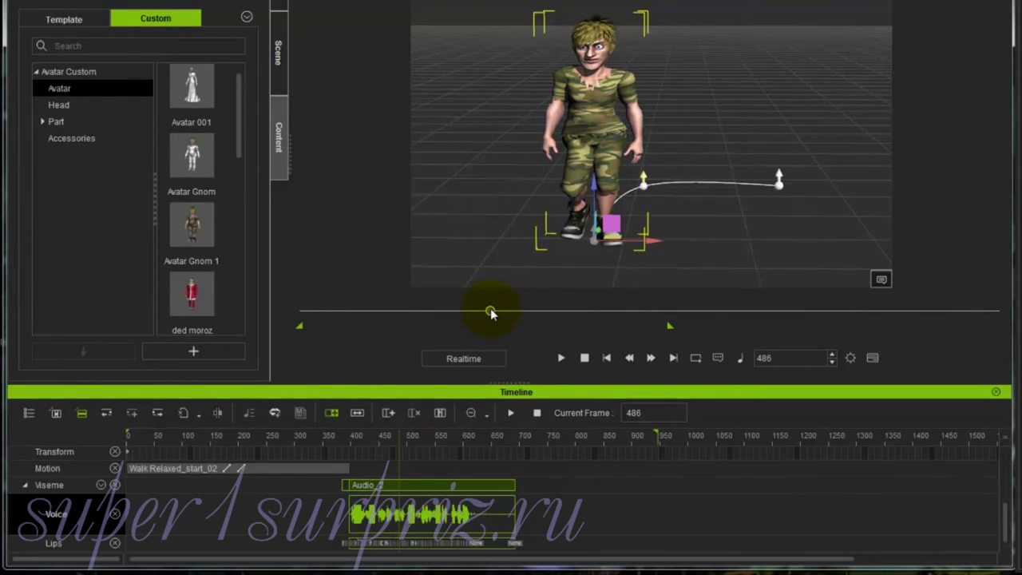
# Step: Split the remaining voice clip on the Viseme track at frame 499
pyautogui.moveTo(491, 312); pyautogui.dragTo(495, 313)
pyautogui.click(72, 485)
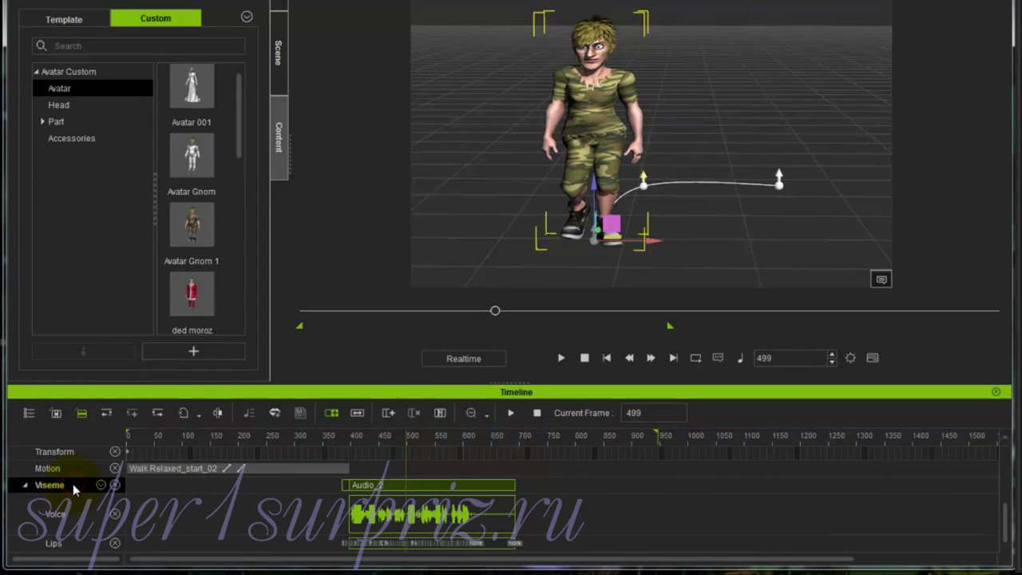
pyautogui.click(217, 414)
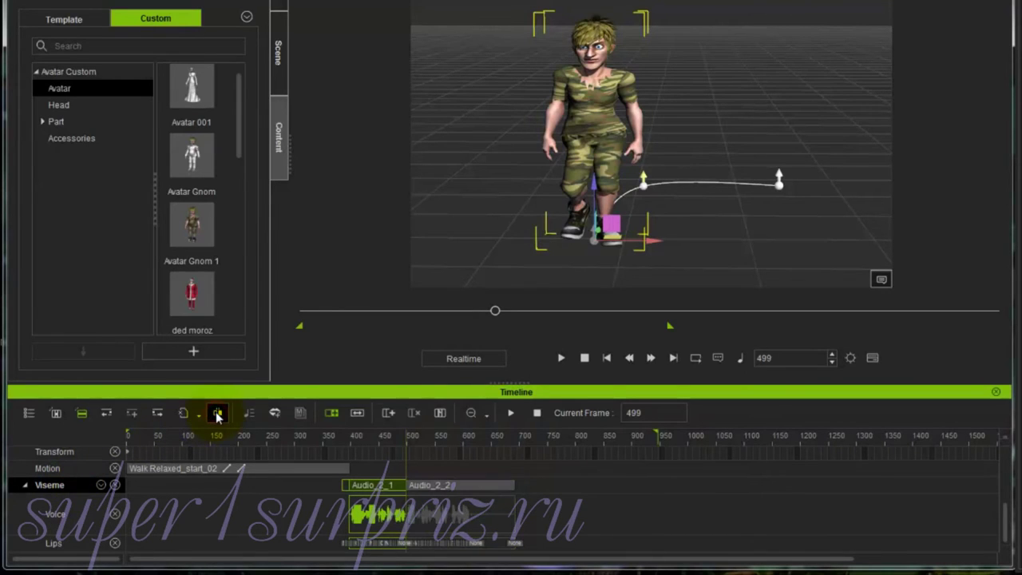
# Step: Move the first half of the split speech behind the second half, starting at about frame 690
pyautogui.click(373, 515)
pyautogui.moveTo(373, 515); pyautogui.dragTo(542, 518)
pyautogui.click(543, 517)
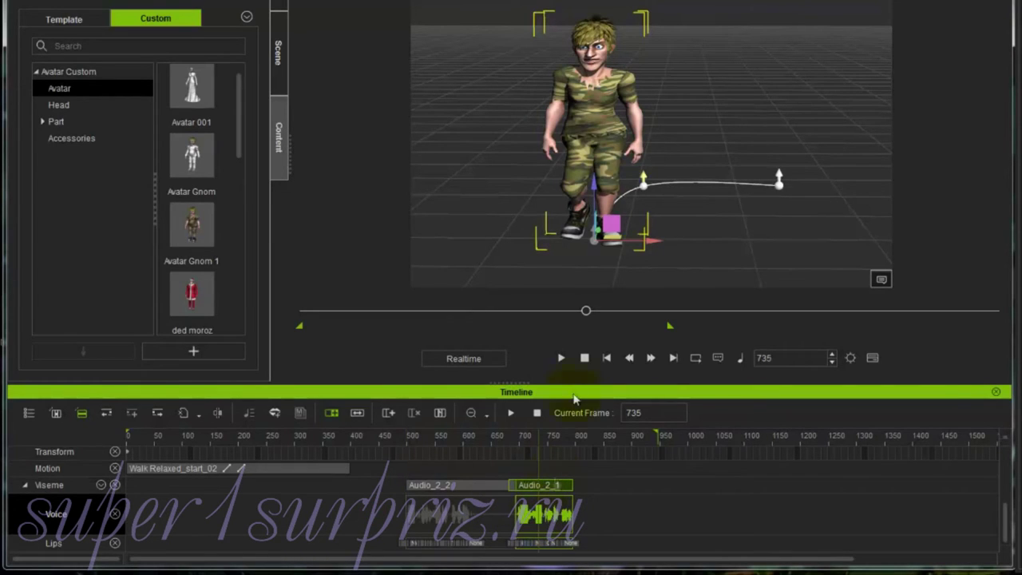
# Step: Play back the reordered speech from frame 477 past the end of the last clip, then stop
pyautogui.moveTo(588, 311); pyautogui.dragTo(490, 318)
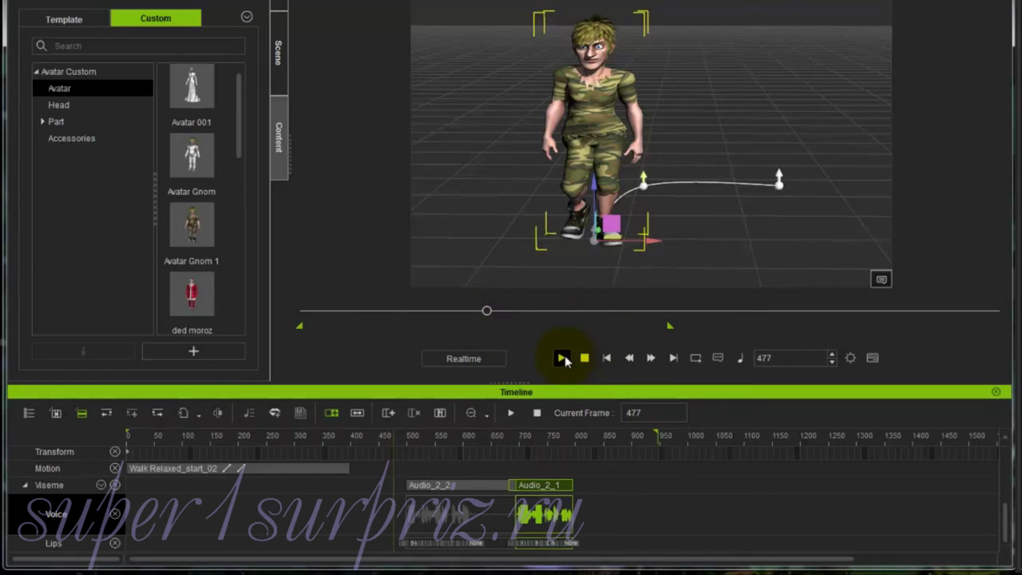
pyautogui.click(562, 357)
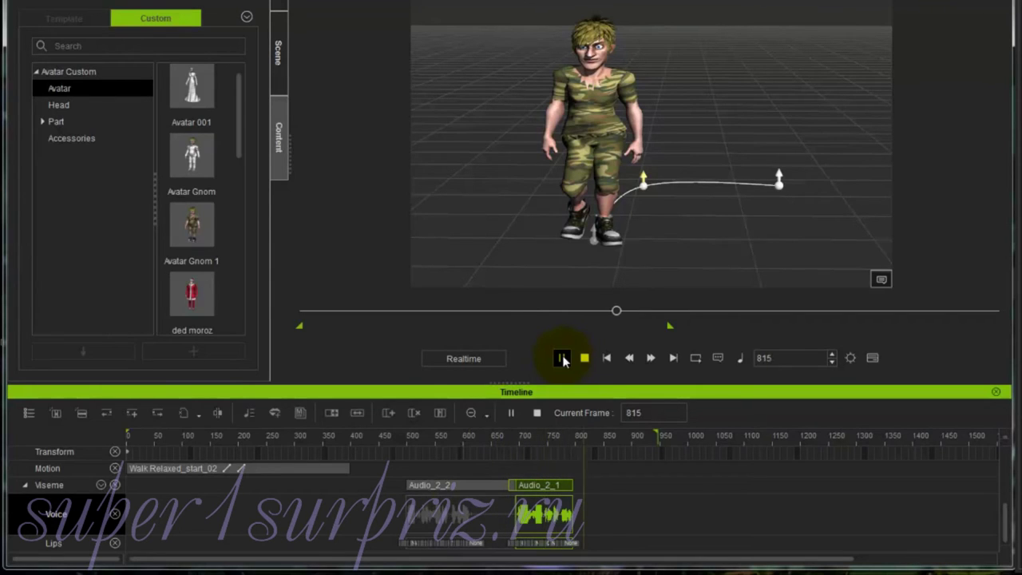
pyautogui.click(584, 357)
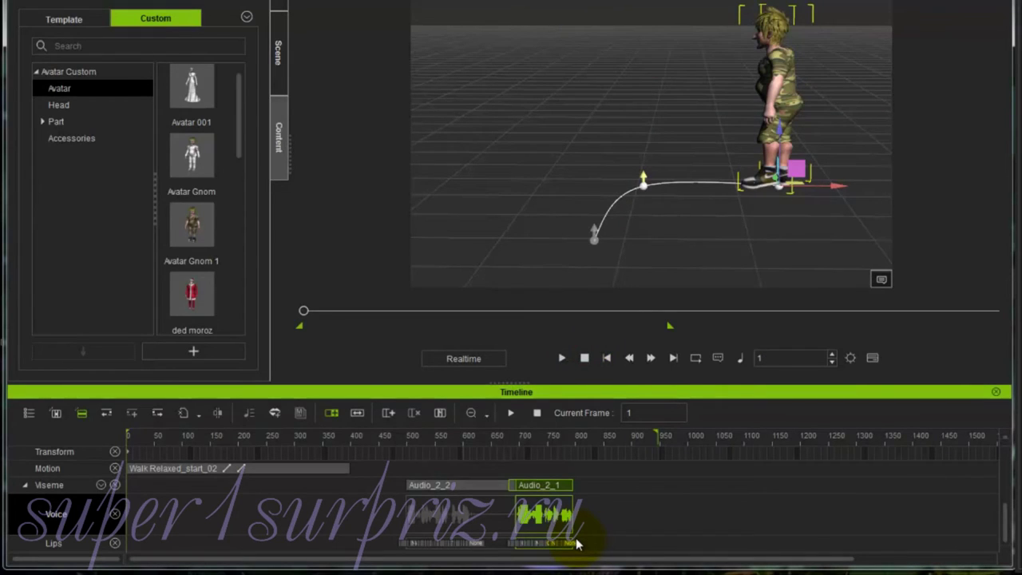
# Step: Move clip Audio_2_1 to about frame 75 and place Audio_2_2 directly behind it, over the walking motion
pyautogui.moveTo(559, 516); pyautogui.dragTo(209, 520)
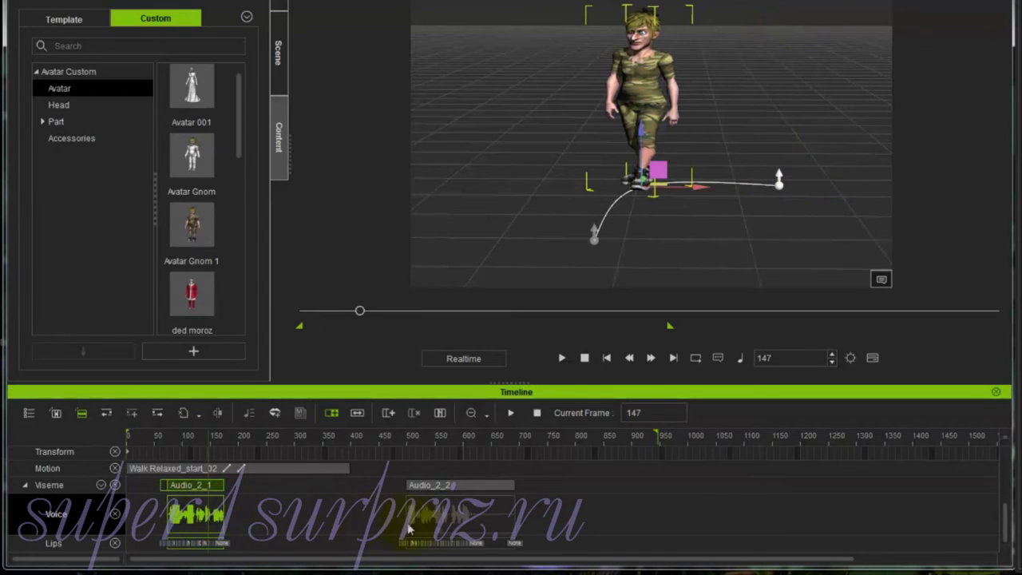
pyautogui.moveTo(452, 515); pyautogui.dragTo(291, 519)
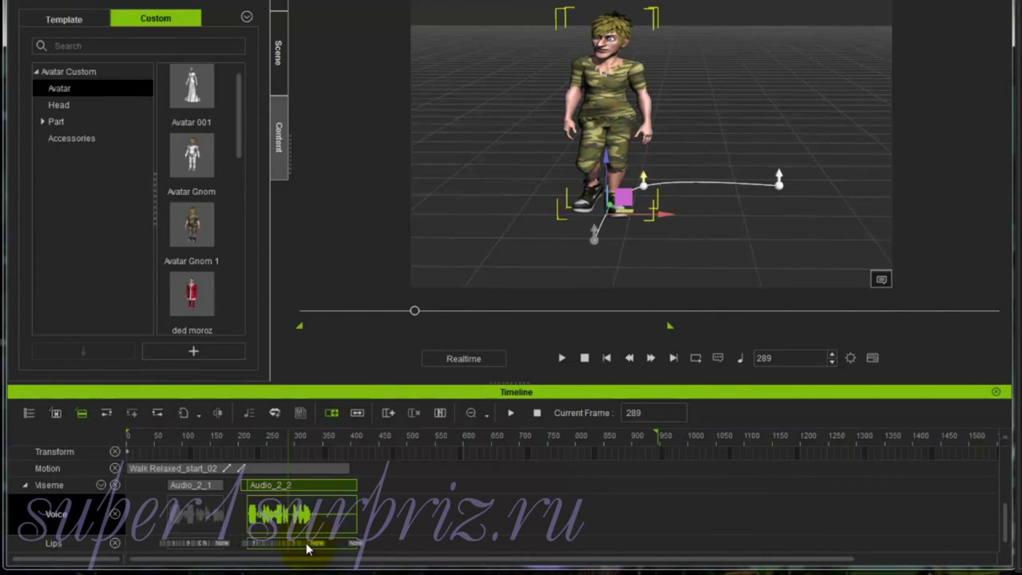
pyautogui.moveTo(327, 519); pyautogui.dragTo(306, 525)
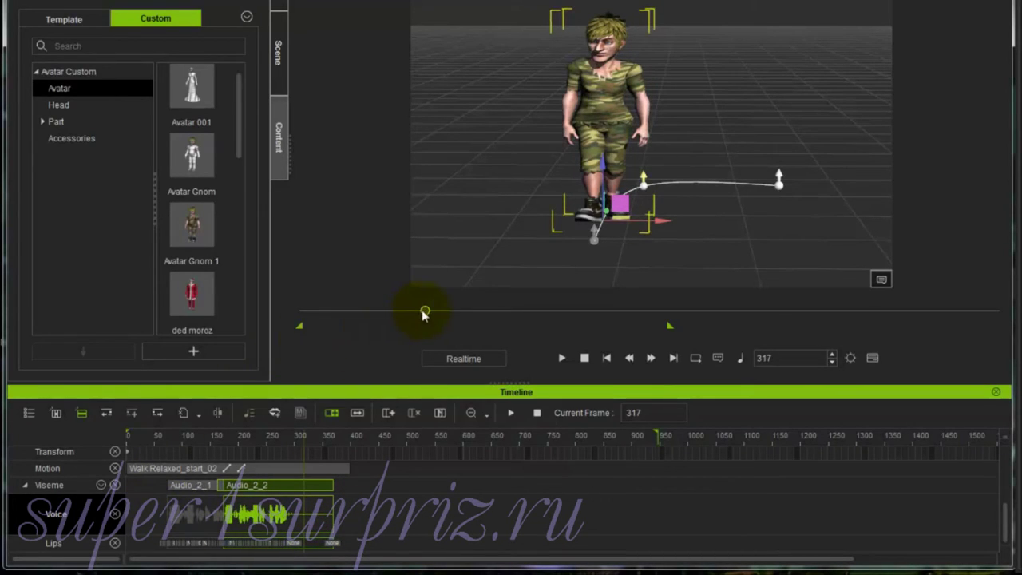
# Step: Play back the walk with the repositioned speech from frame 64 and pause once the speech ends
pyautogui.moveTo(425, 312); pyautogui.dragTo(329, 317)
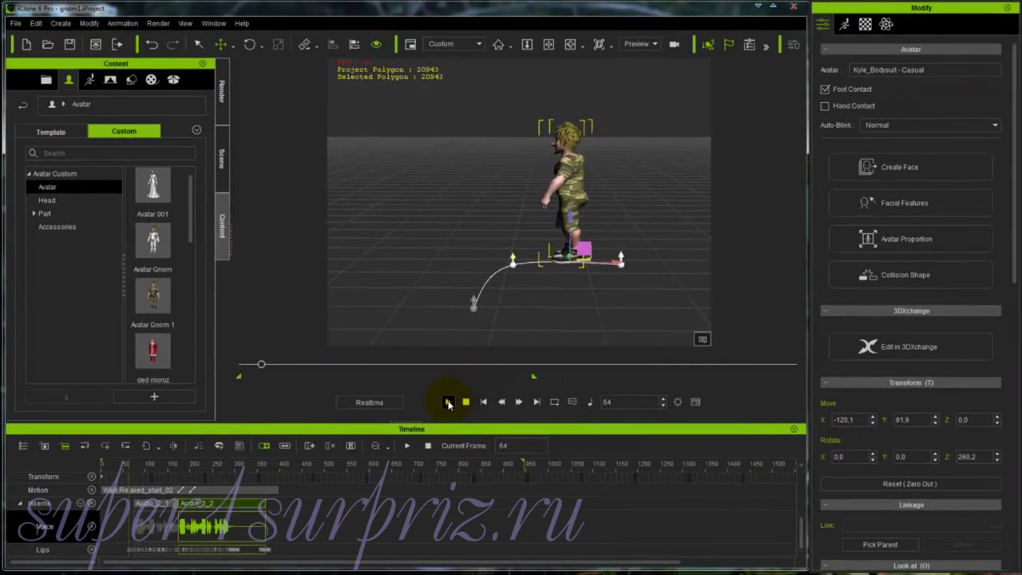
pyautogui.click(448, 403)
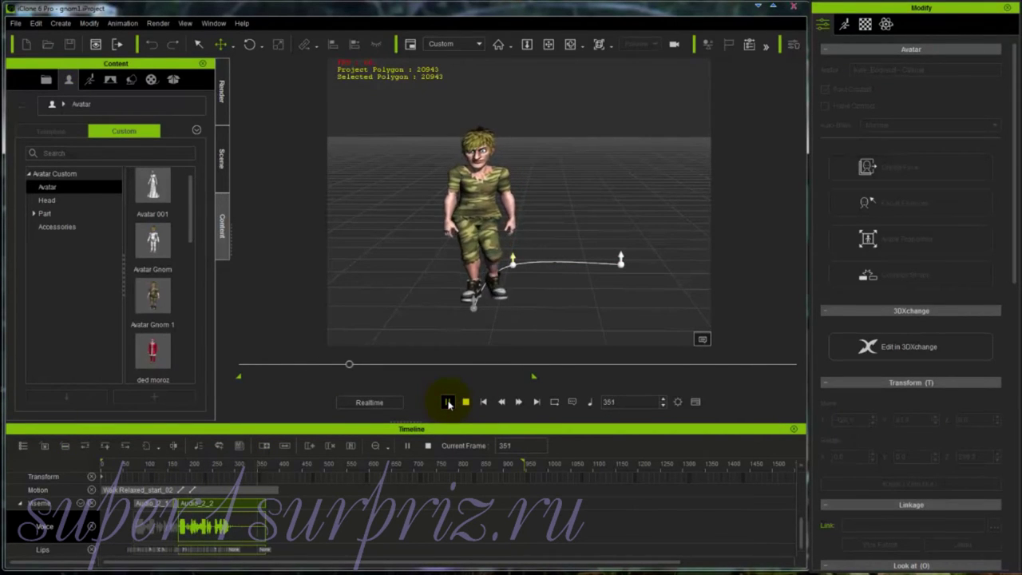
pyautogui.click(448, 402)
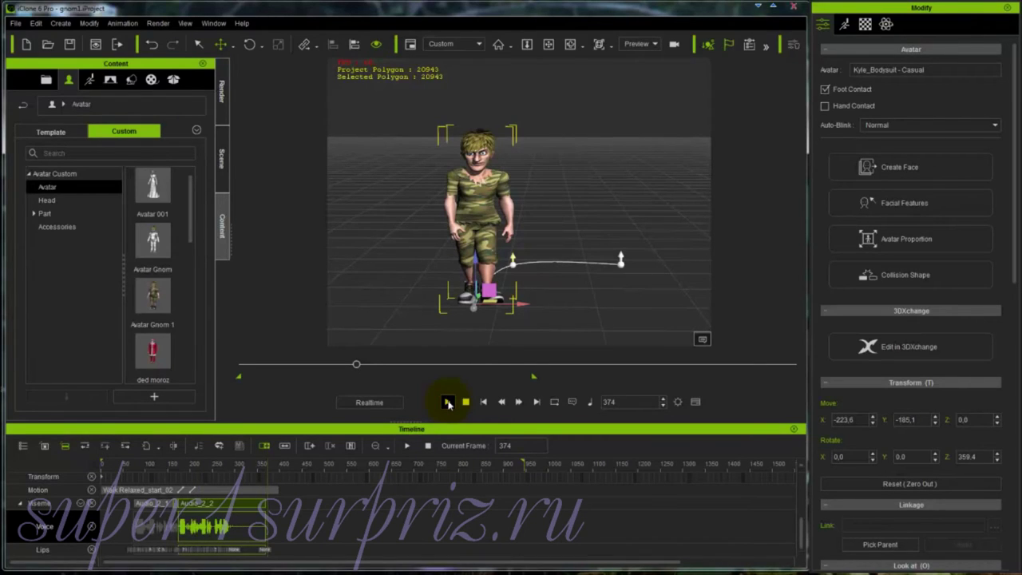
# Step: Start a new facial script for the avatar with text-to-speech as its voice source, keeping the avatar in view
pyautogui.click(490, 294)
pyautogui.click(844, 24)
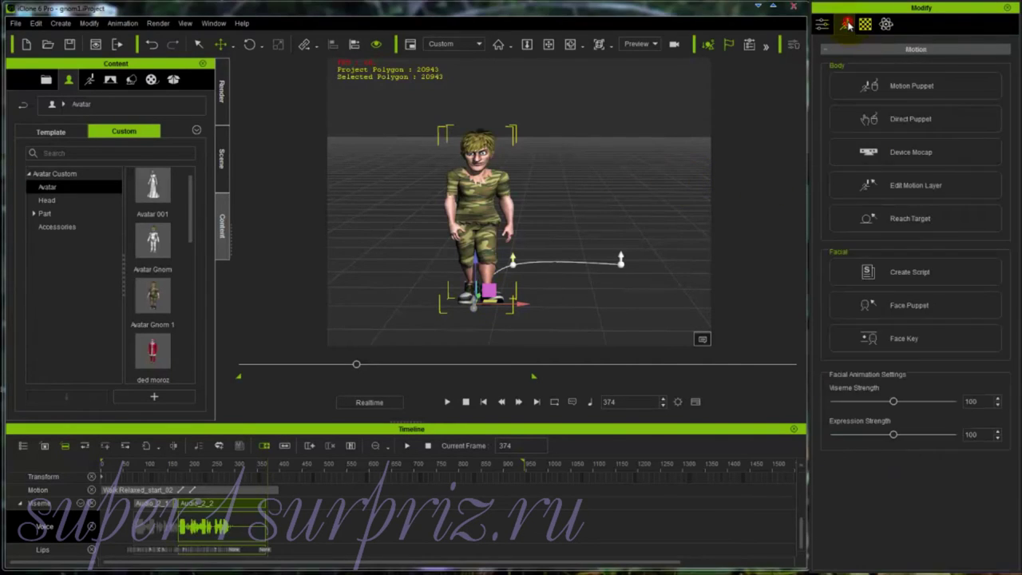
pyautogui.click(904, 275)
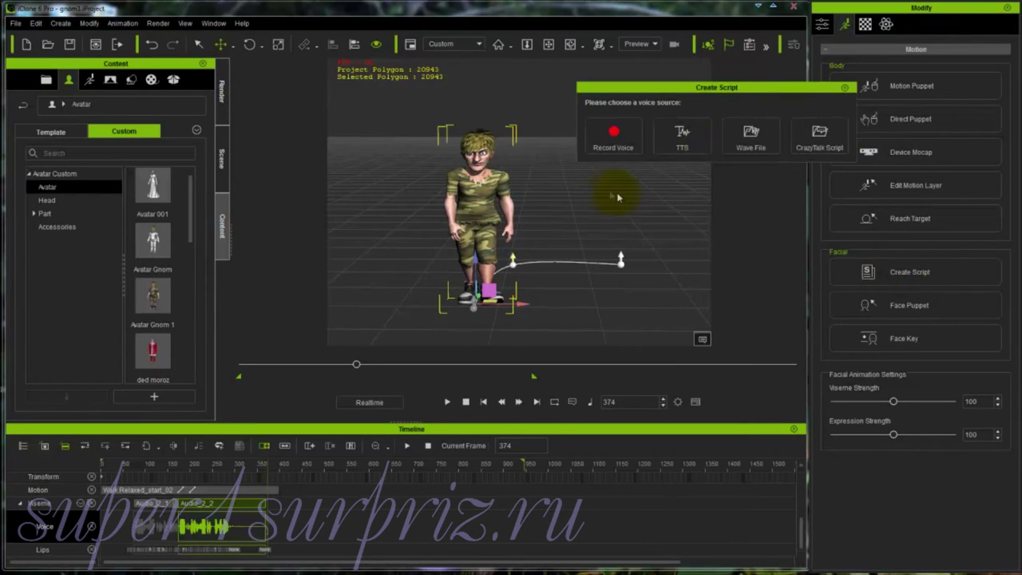
pyautogui.click(683, 144)
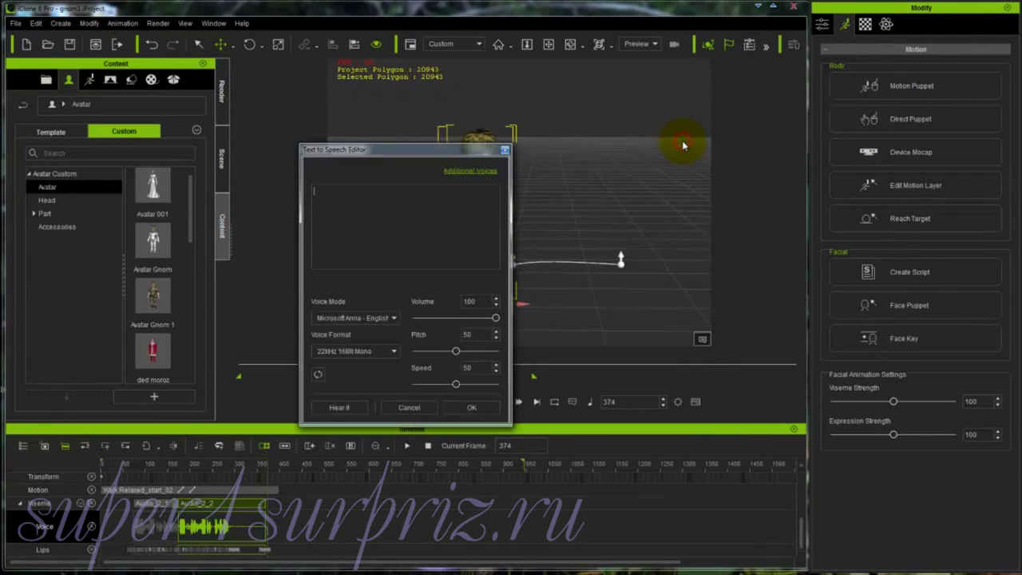
pyautogui.moveTo(448, 141); pyautogui.dragTo(778, 78)
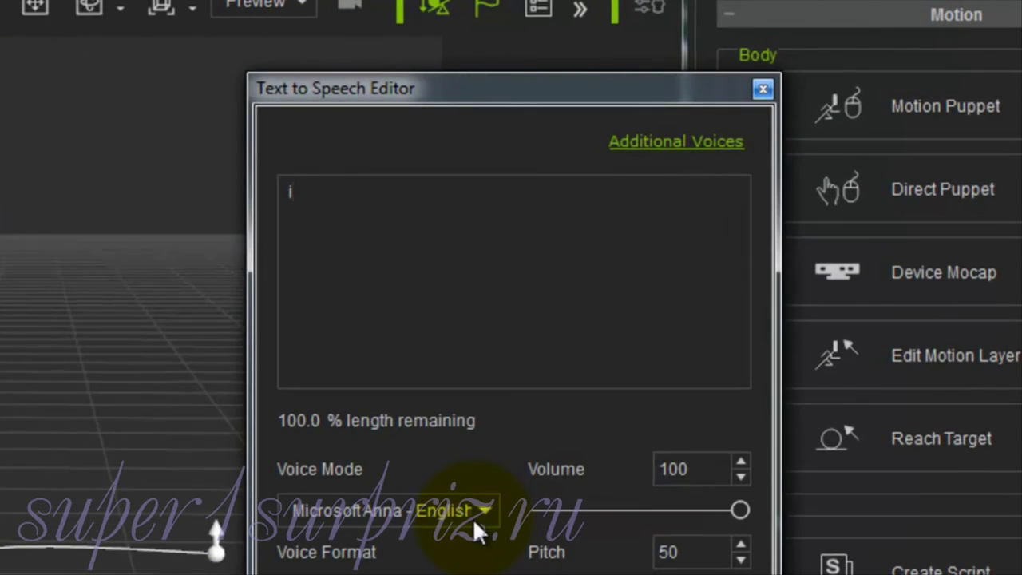
# Step: Enter the speech text "I love you" and generate it as a voice clip with the Microsoft Anna voice
pyautogui.write('lov')
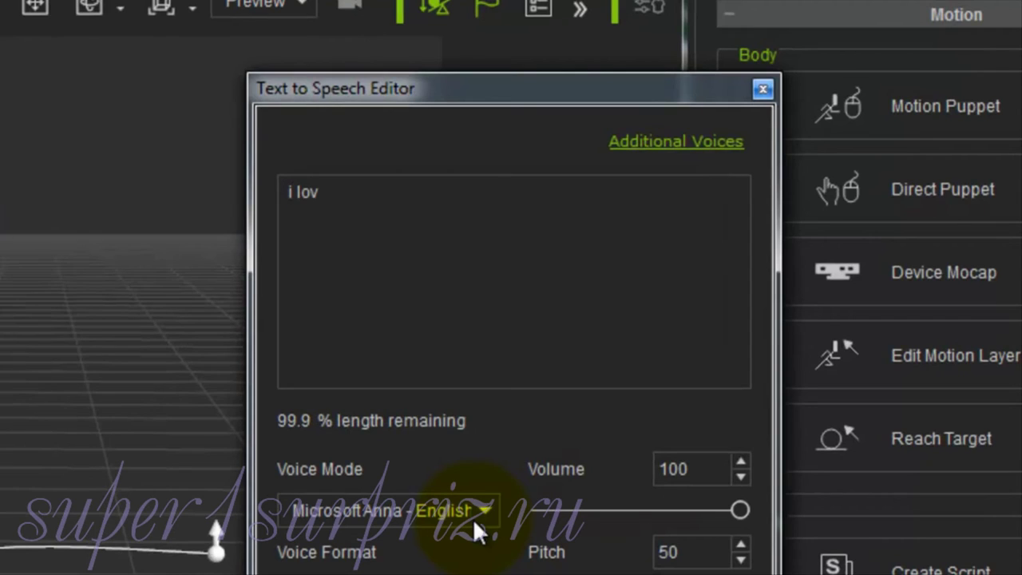
pyautogui.write('e you')
pyautogui.click(286, 193)
pyautogui.write('I')
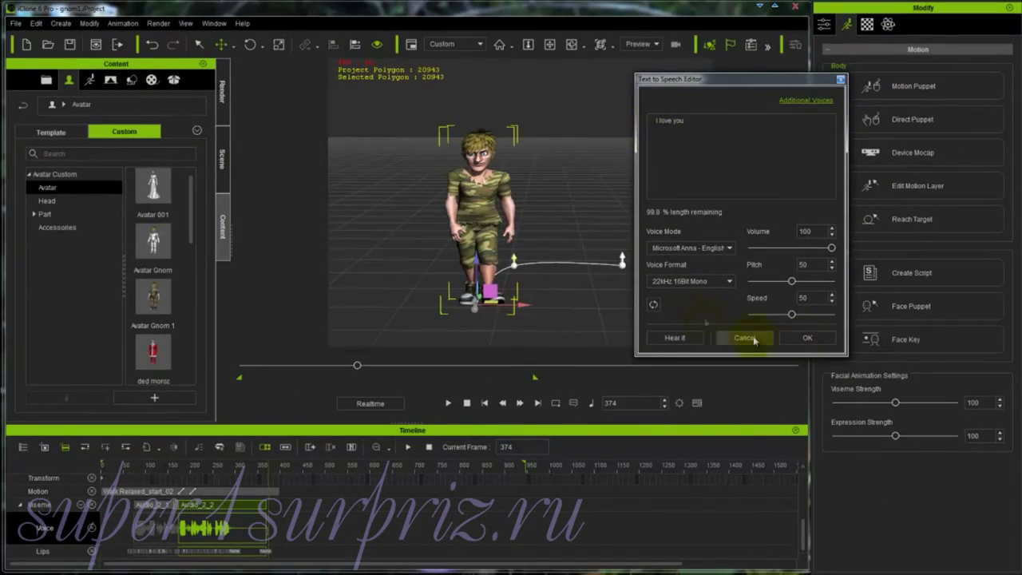
pyautogui.click(825, 339)
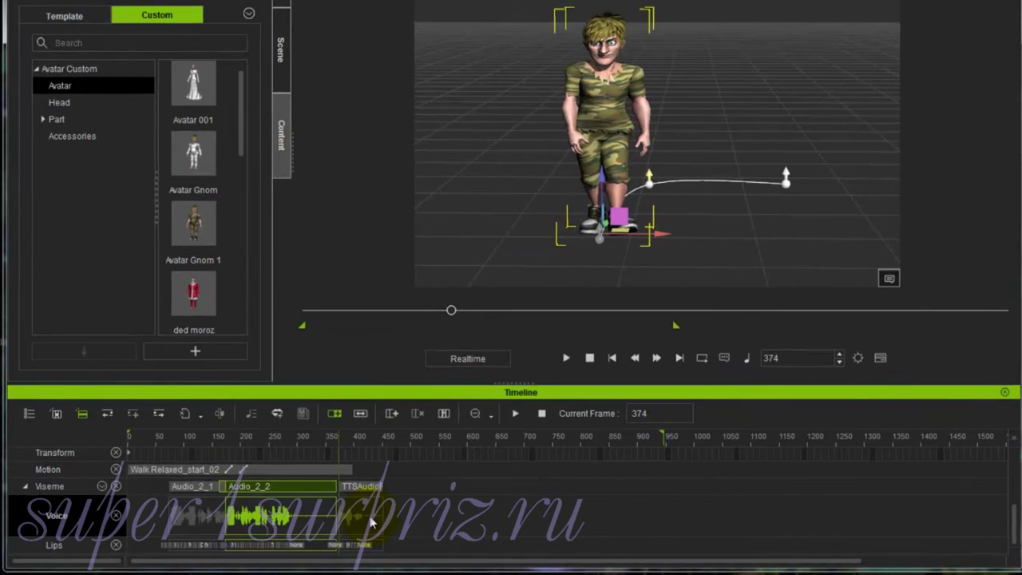
# Step: Play back the generated text-to-speech clip, then play it again from frame 371
pyautogui.click(566, 359)
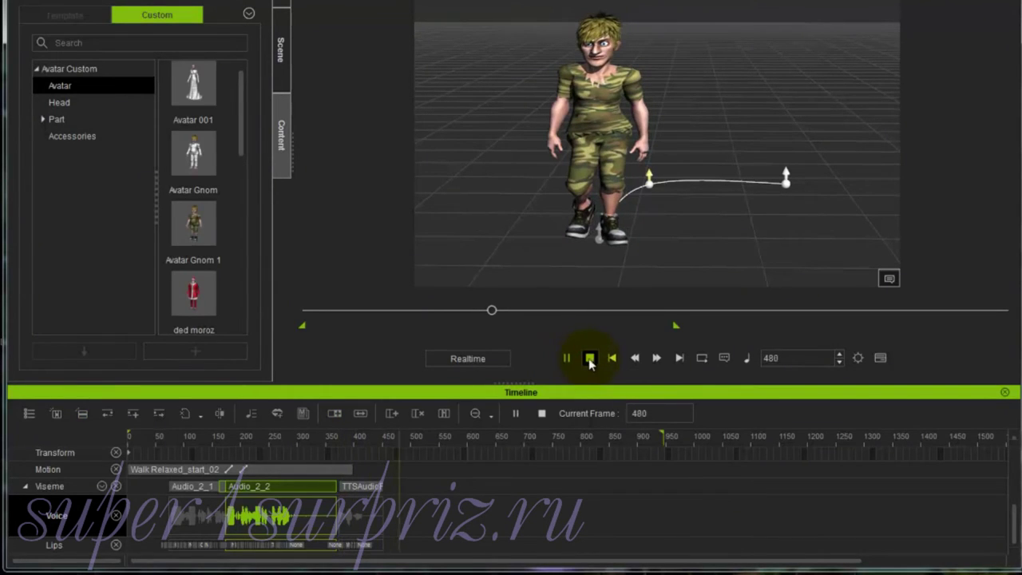
pyautogui.click(590, 358)
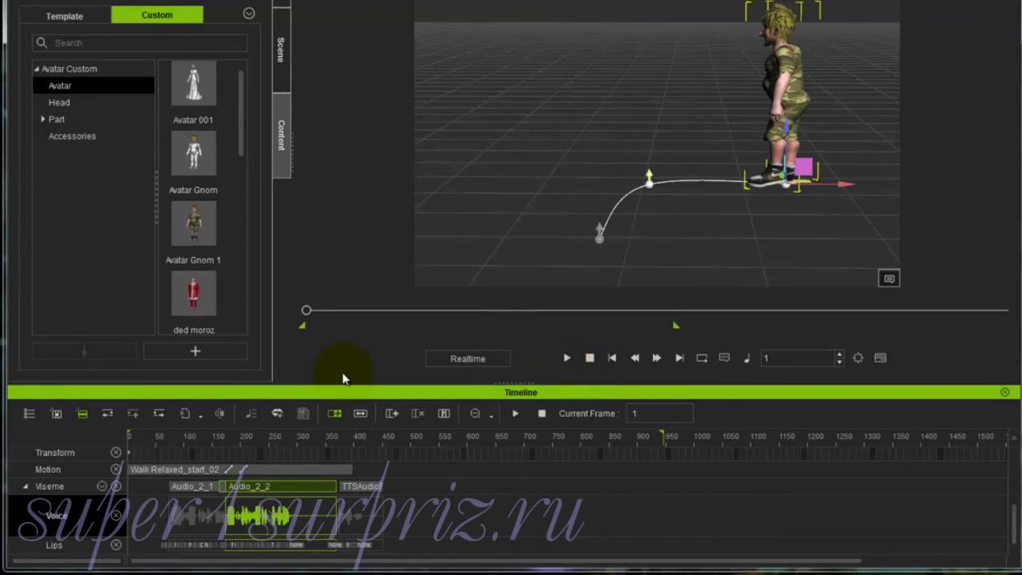
pyautogui.moveTo(128, 431); pyautogui.dragTo(336, 422)
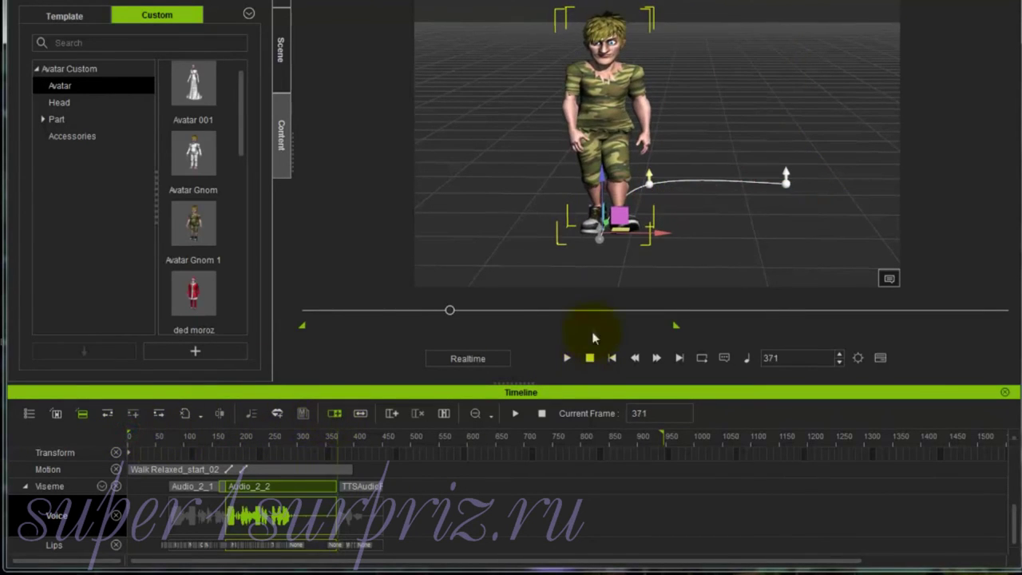
pyautogui.click(567, 358)
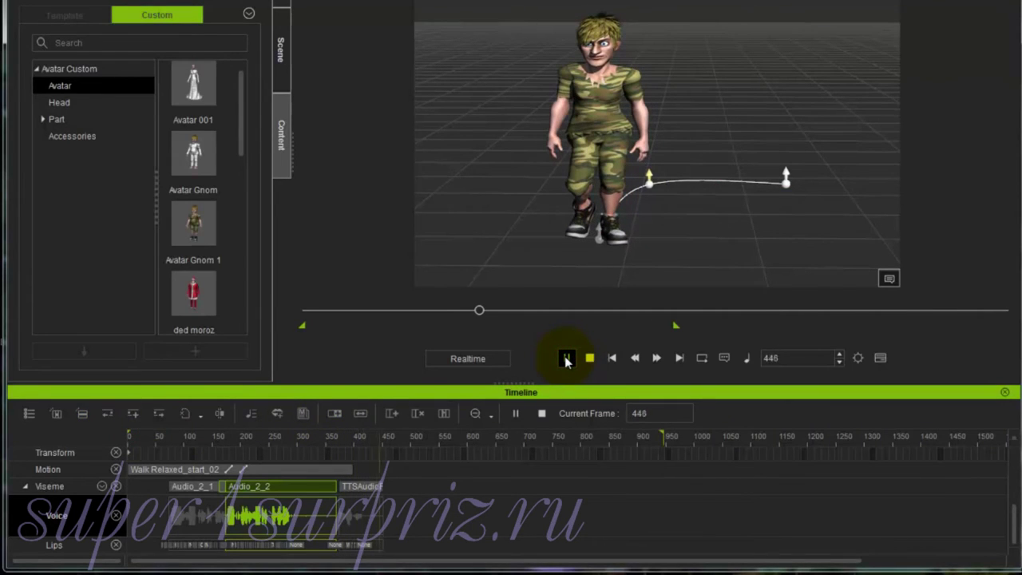
# Step: Pause playback at frame 459 and create a facial script from the CrazyTalk script file Oh_no.cts
pyautogui.click(565, 359)
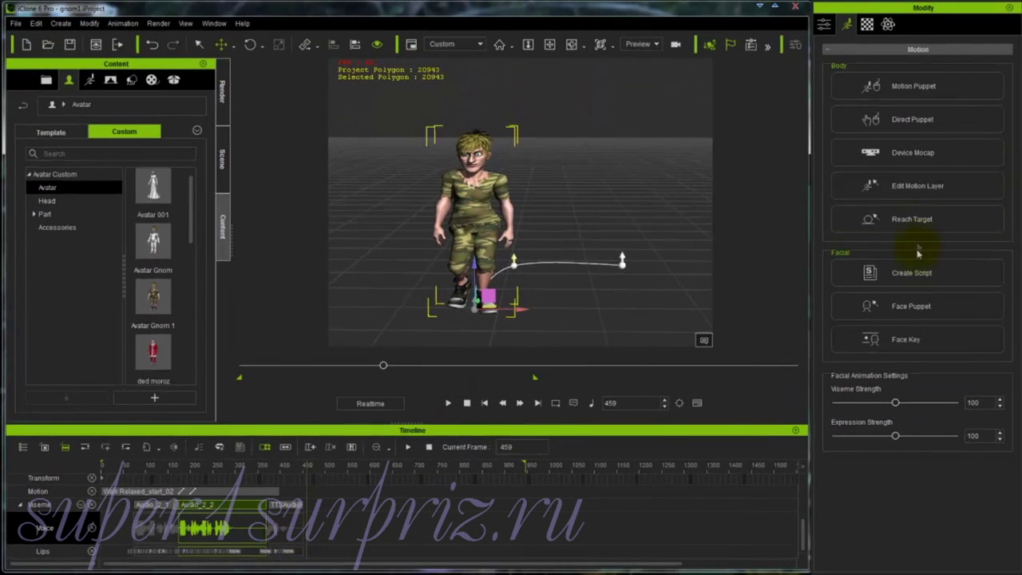
pyautogui.click(915, 274)
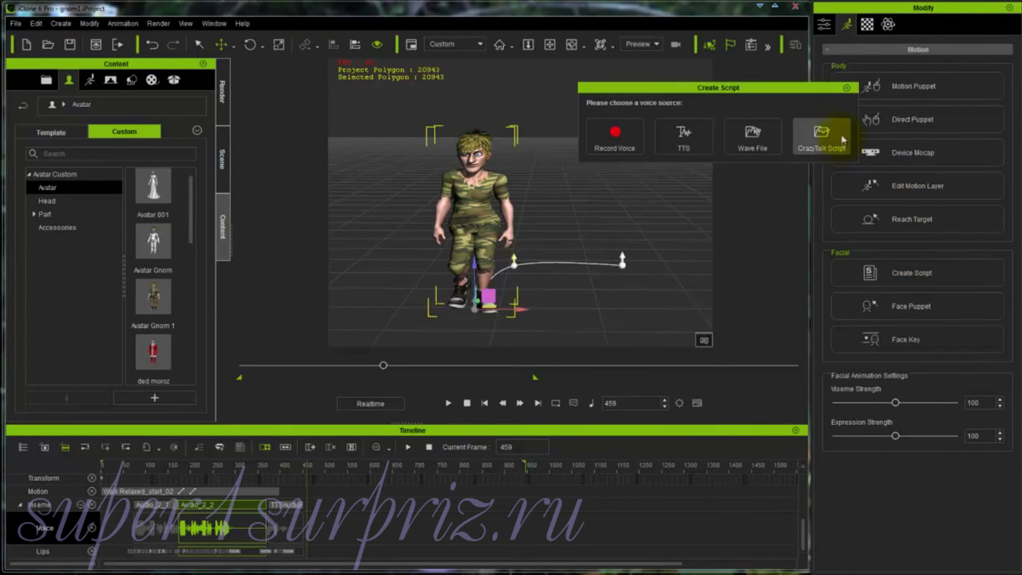
pyautogui.click(816, 134)
pyautogui.click(825, 134)
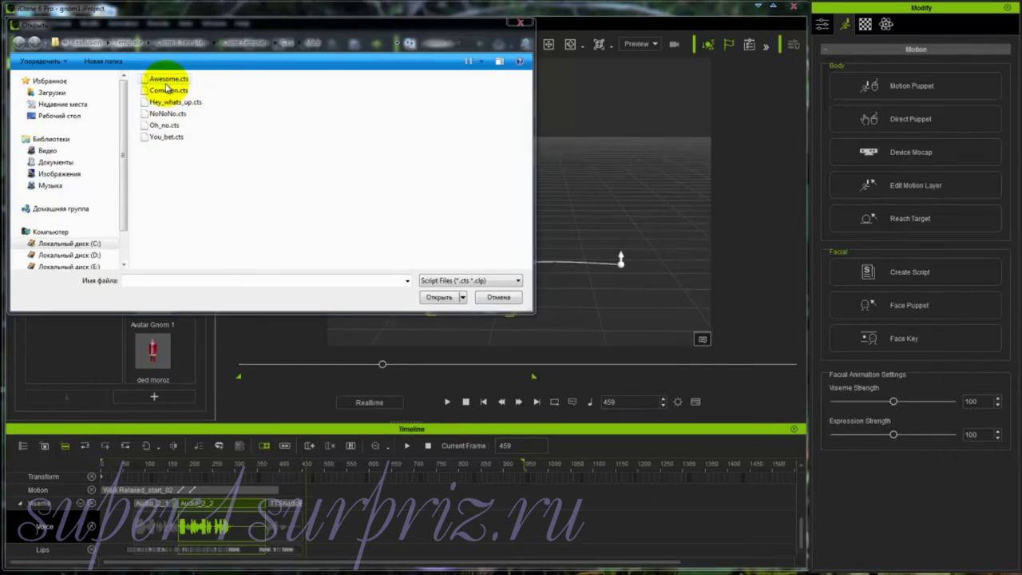
pyautogui.click(163, 125)
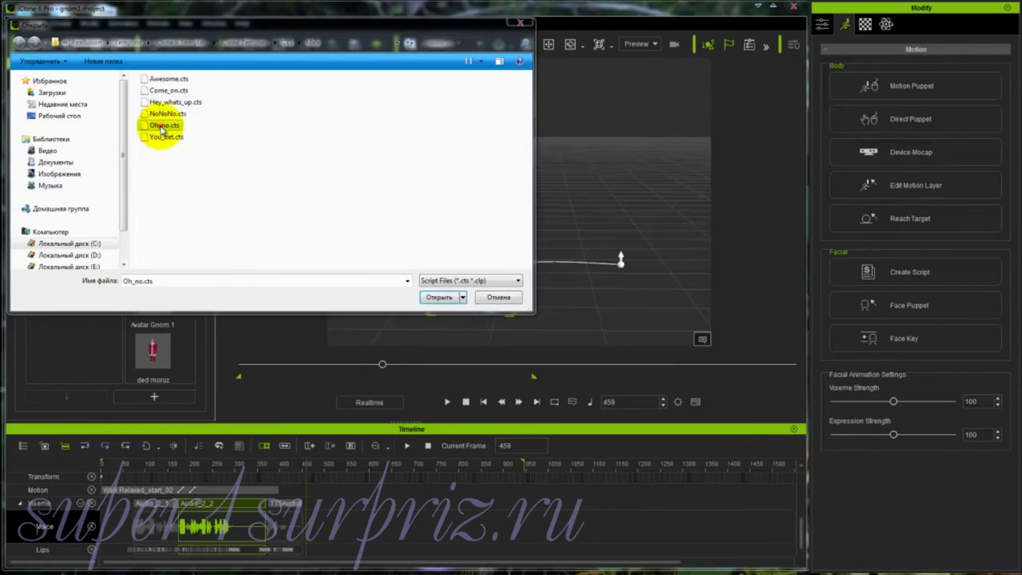
pyautogui.click(438, 297)
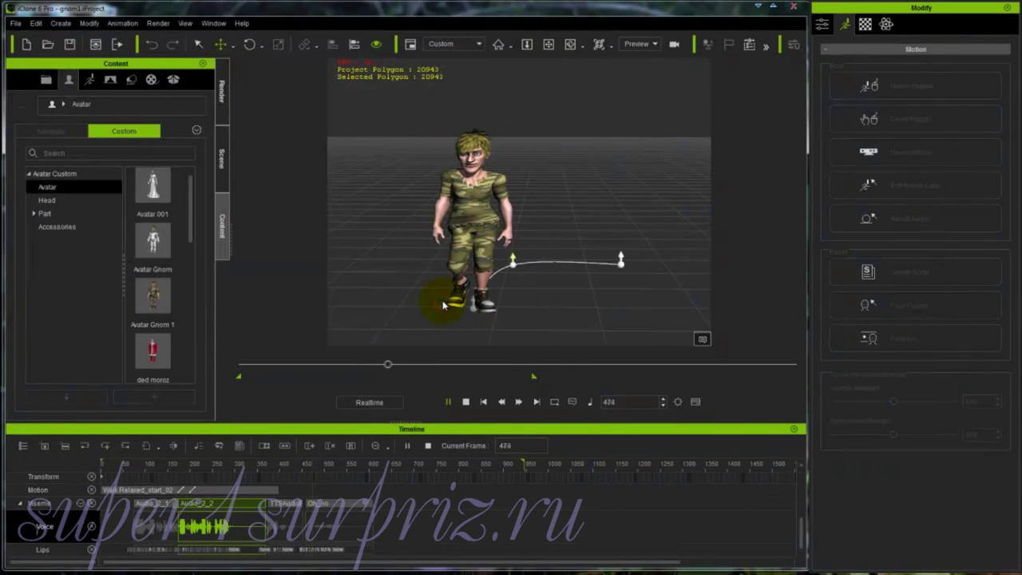
# Step: Pause playback, replay the Oh_no clip from frame 454, and stop the playback
pyautogui.click(447, 403)
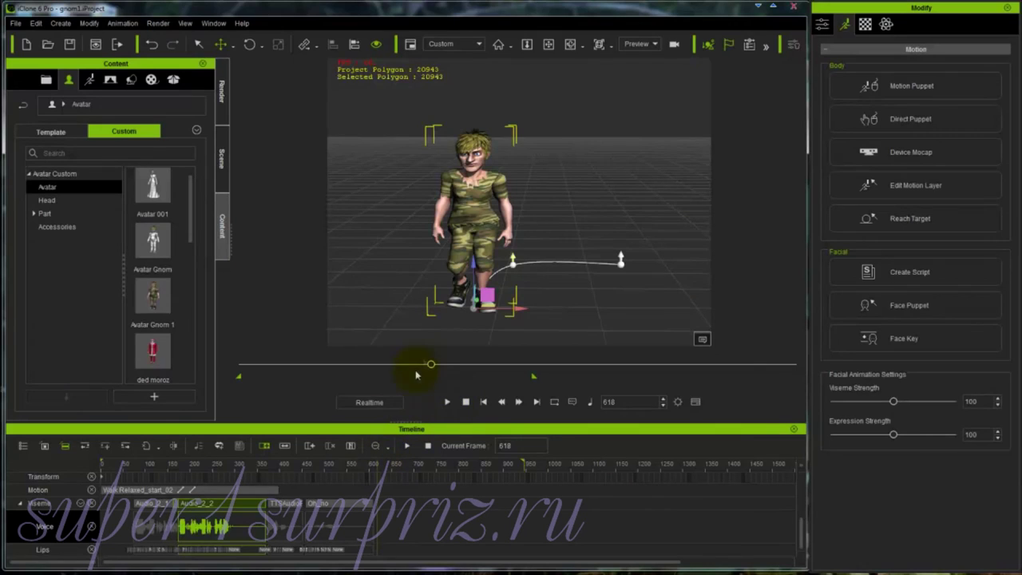
pyautogui.moveTo(424, 365); pyautogui.dragTo(382, 369)
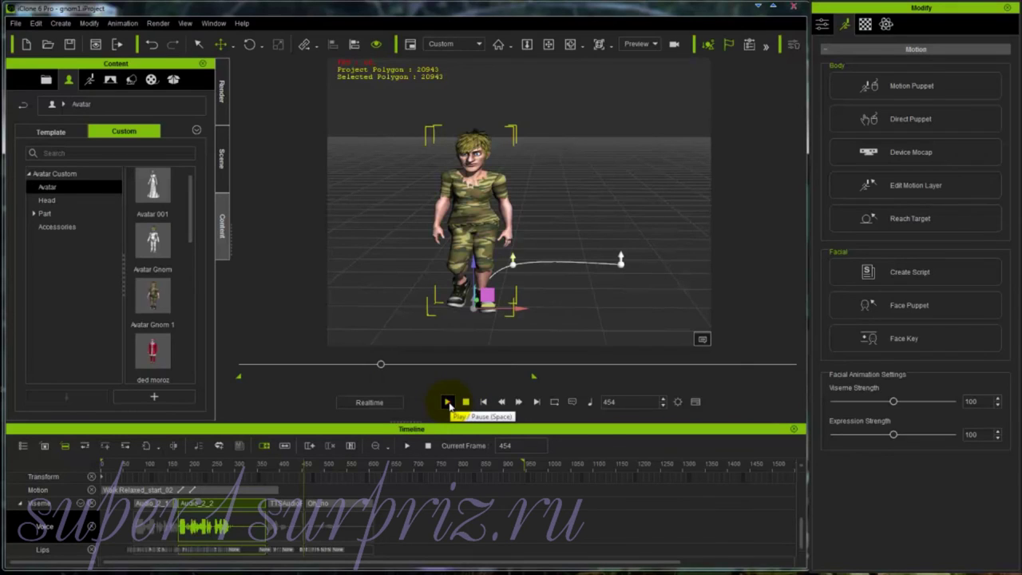
pyautogui.click(448, 402)
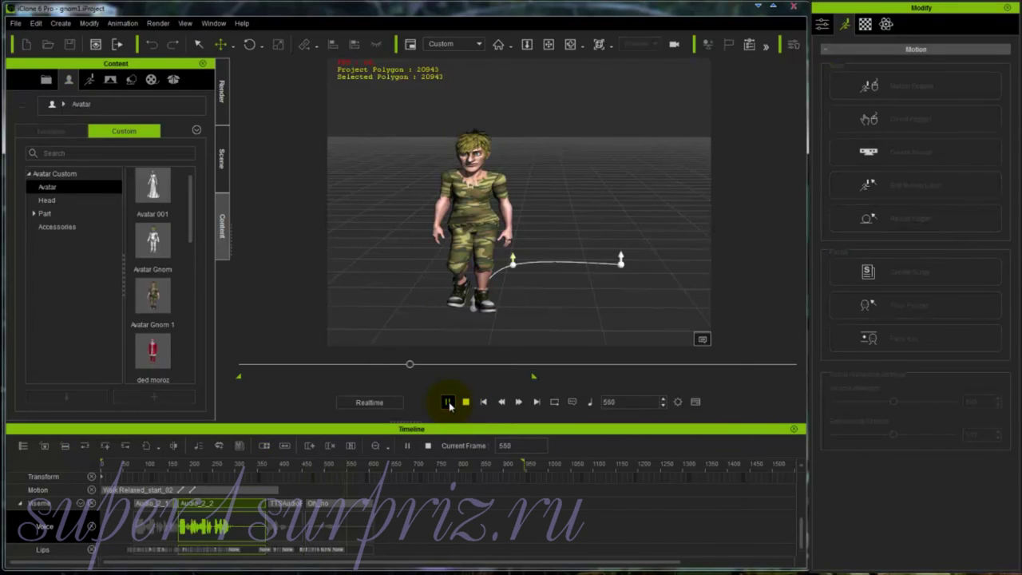
pyautogui.click(466, 402)
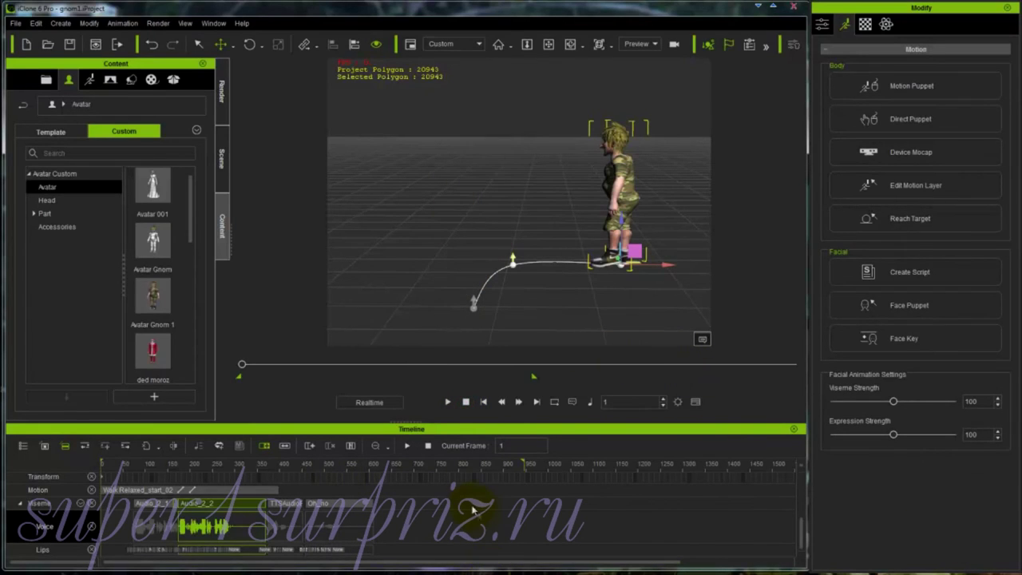
# Step: Delete all voice clips from the avatar's Viseme track, including Oh_no, the text-to-speech clip and the recorded audio pieces
pyautogui.click(331, 527)
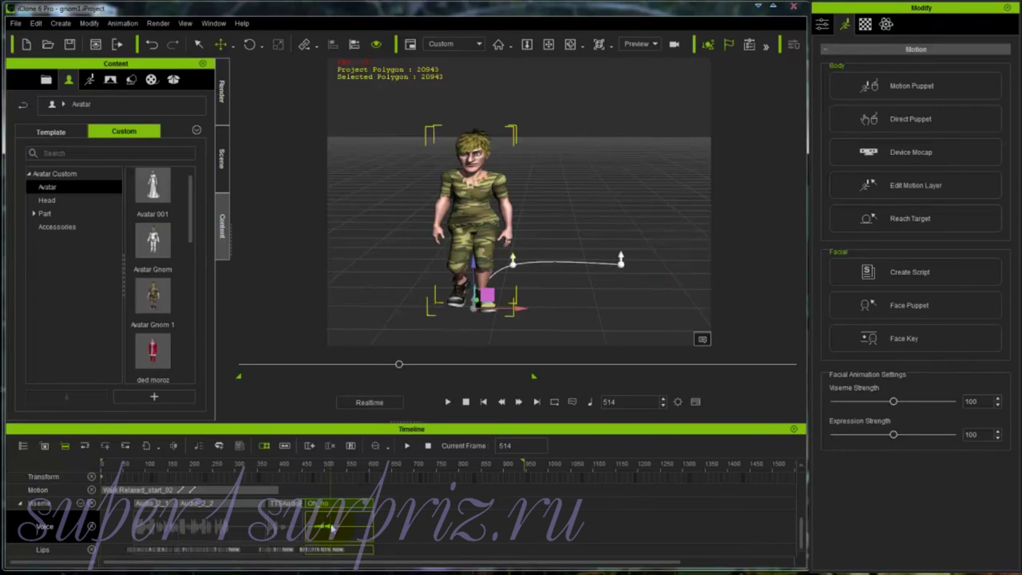
pyautogui.press('Delete')
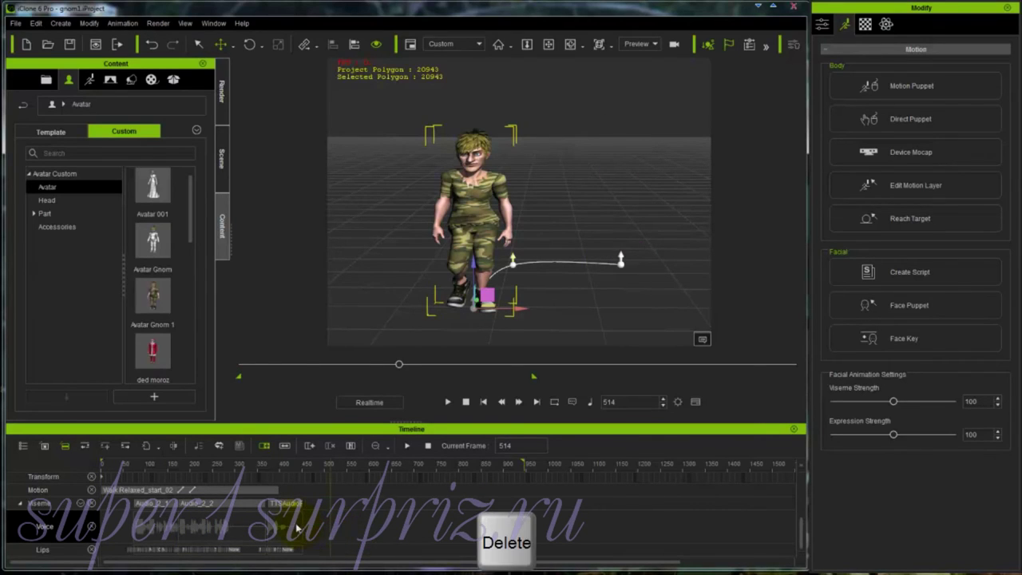
pyautogui.click(255, 529)
pyautogui.click(162, 527)
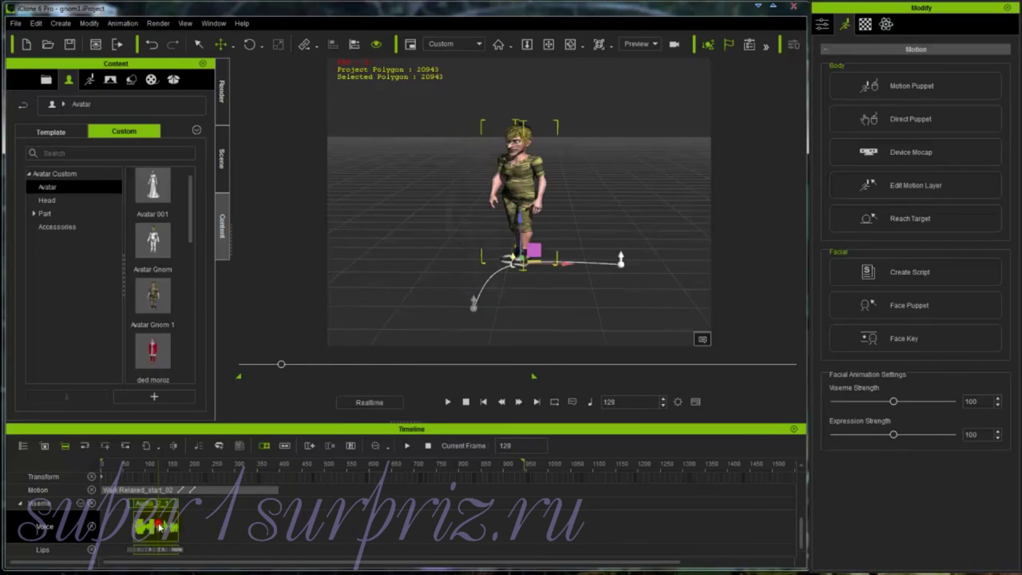
pyautogui.press('Delete')
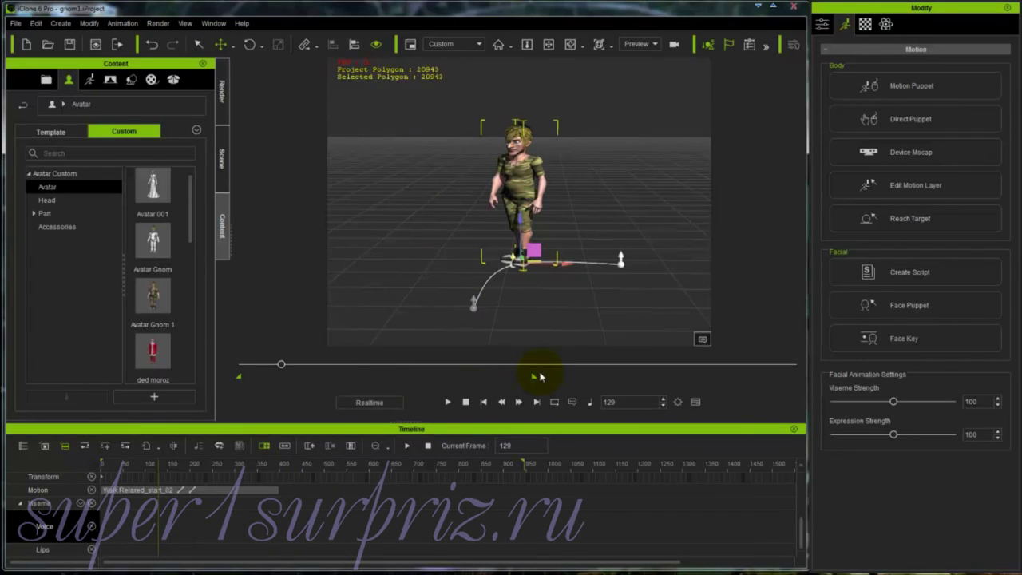
# Step: Return to frame 1 and create a facial script from the wave file джентельмены удачи1.wav
pyautogui.click(468, 402)
pyautogui.click(484, 401)
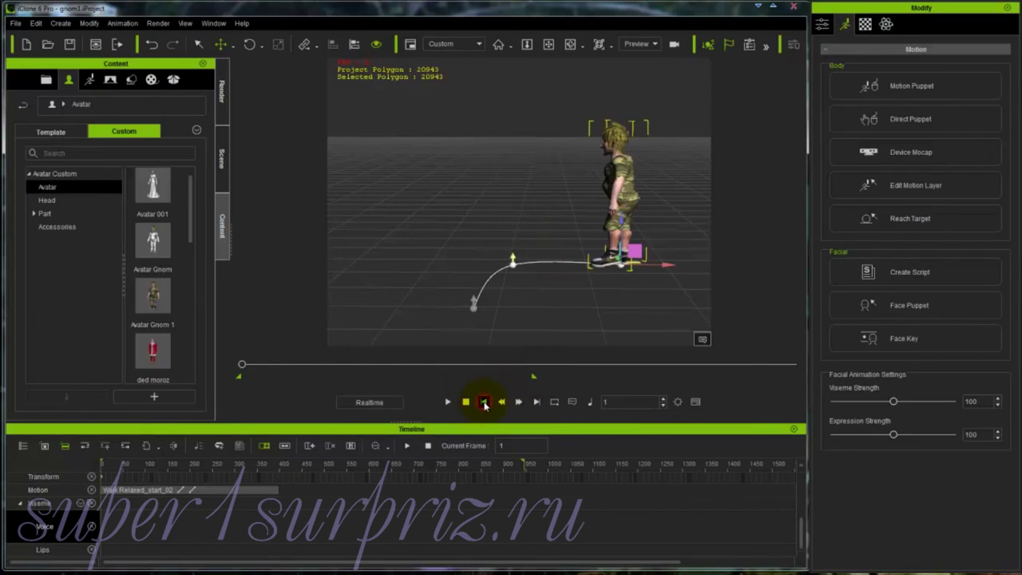
pyautogui.click(908, 272)
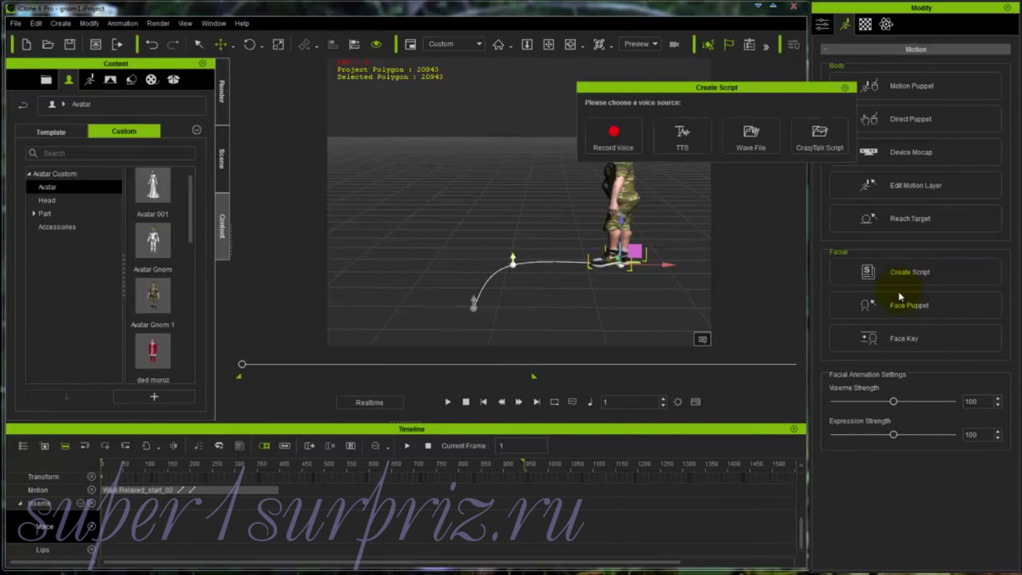
pyautogui.click(752, 140)
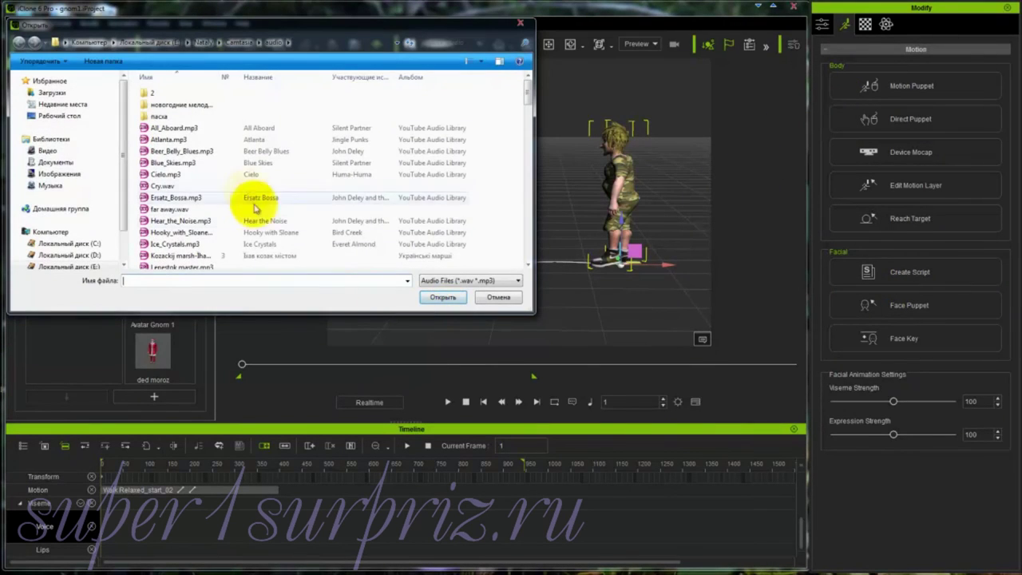
pyautogui.click(228, 209)
pyautogui.scroll(-4, 229, 210)
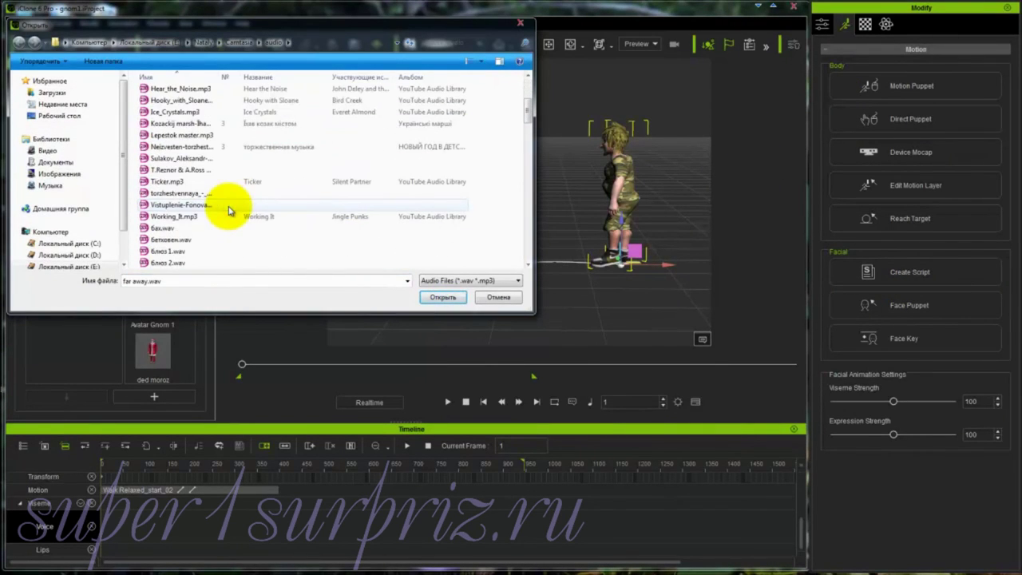
pyautogui.scroll(-1, 229, 207)
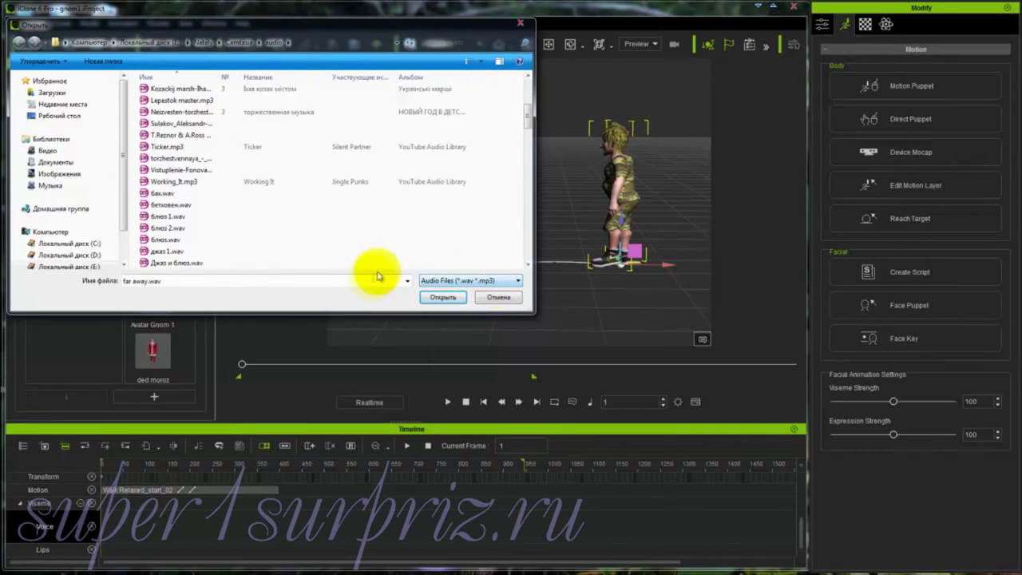
pyautogui.scroll(-3, 184, 191)
pyautogui.click(176, 193)
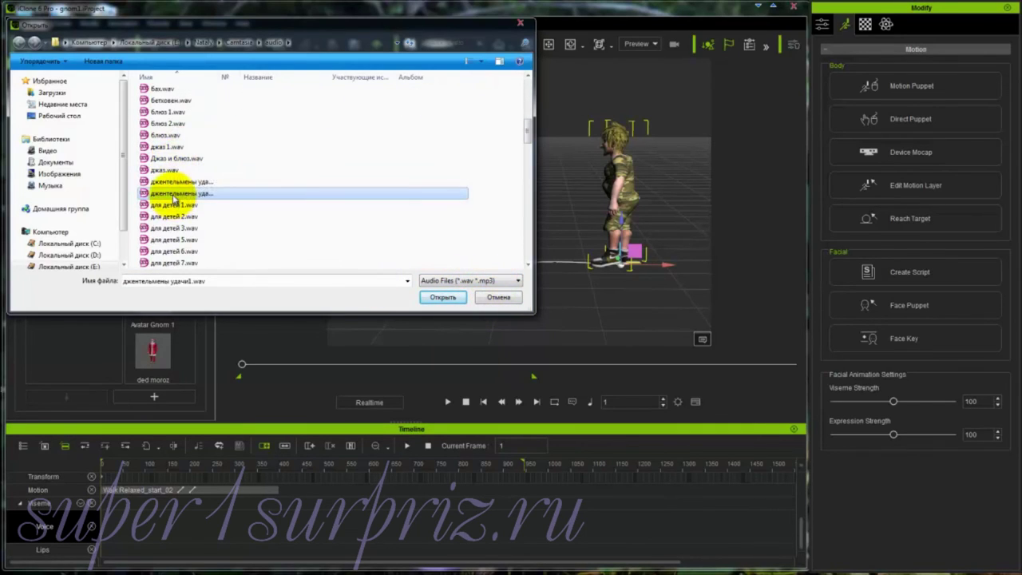
pyautogui.click(444, 298)
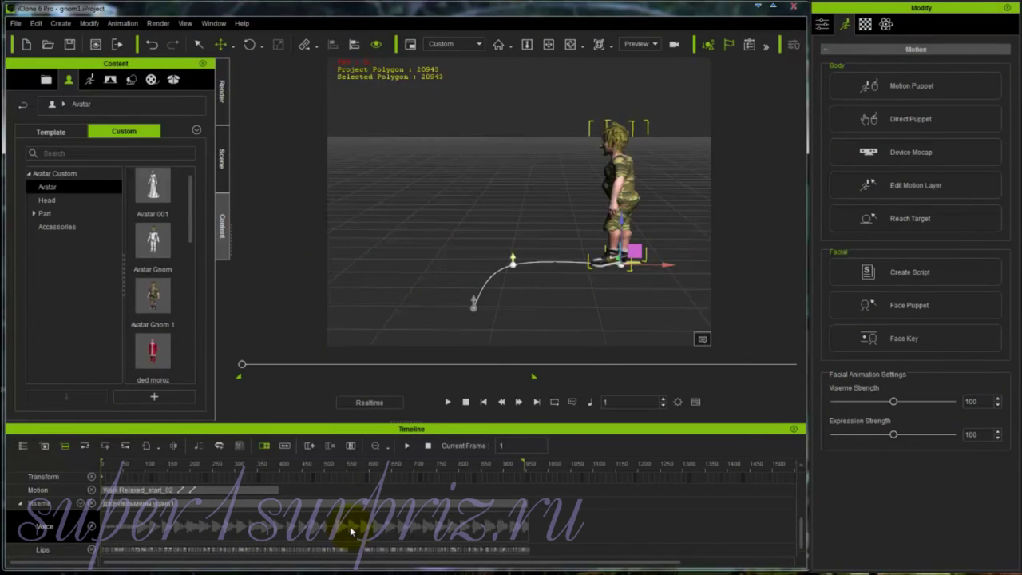
# Step: Play back the animation with the imported audio from the start, then replay a middle section of the voice clip
pyautogui.click(448, 403)
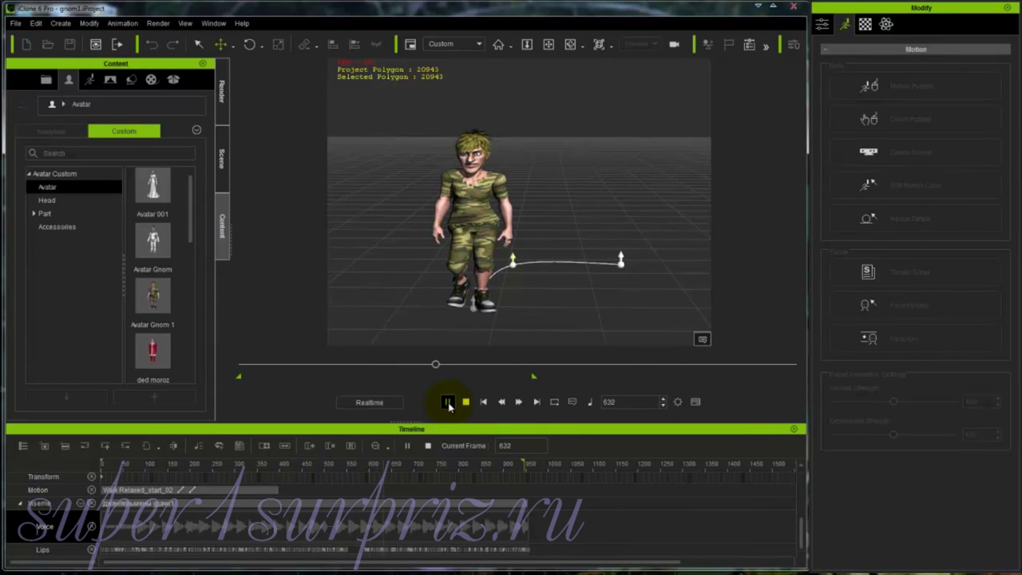
pyautogui.click(466, 403)
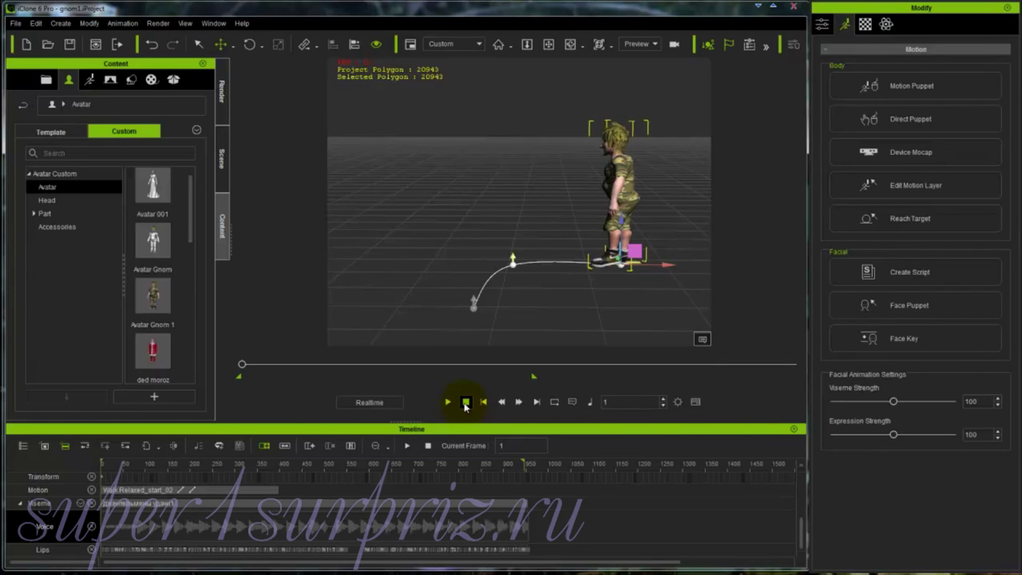
pyautogui.click(325, 527)
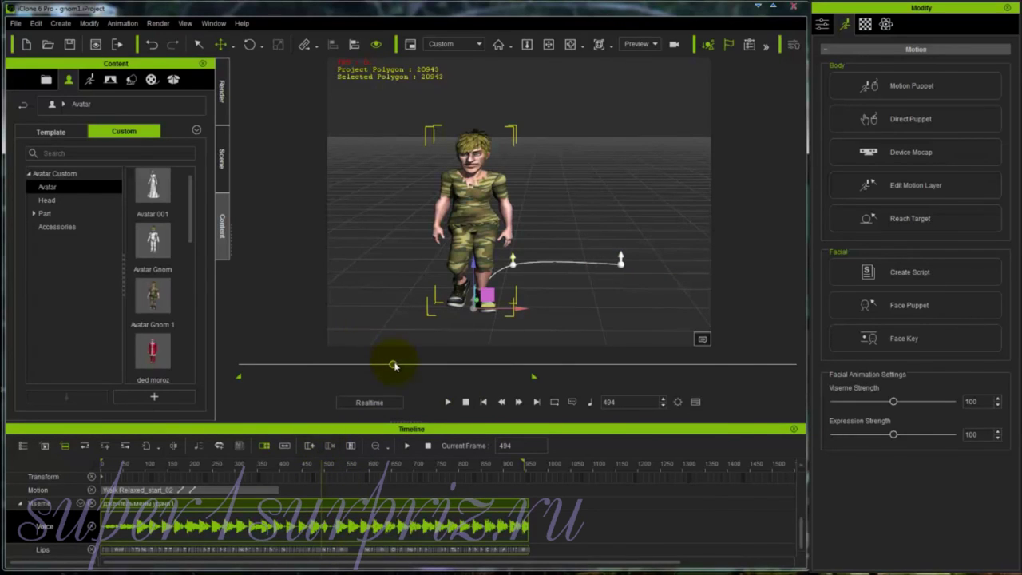
pyautogui.moveTo(392, 364); pyautogui.dragTo(359, 364)
pyautogui.click(448, 403)
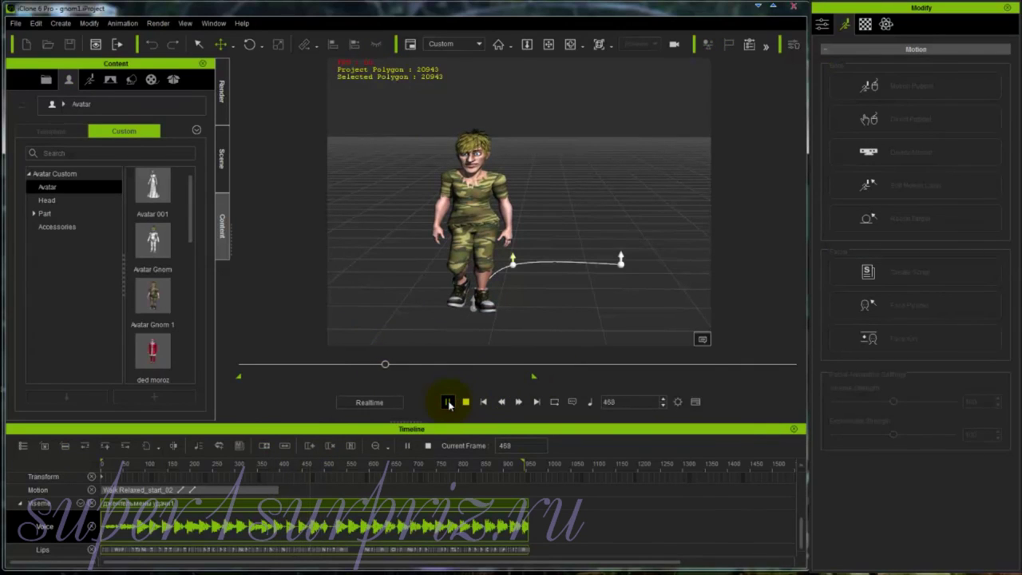
pyautogui.click(448, 402)
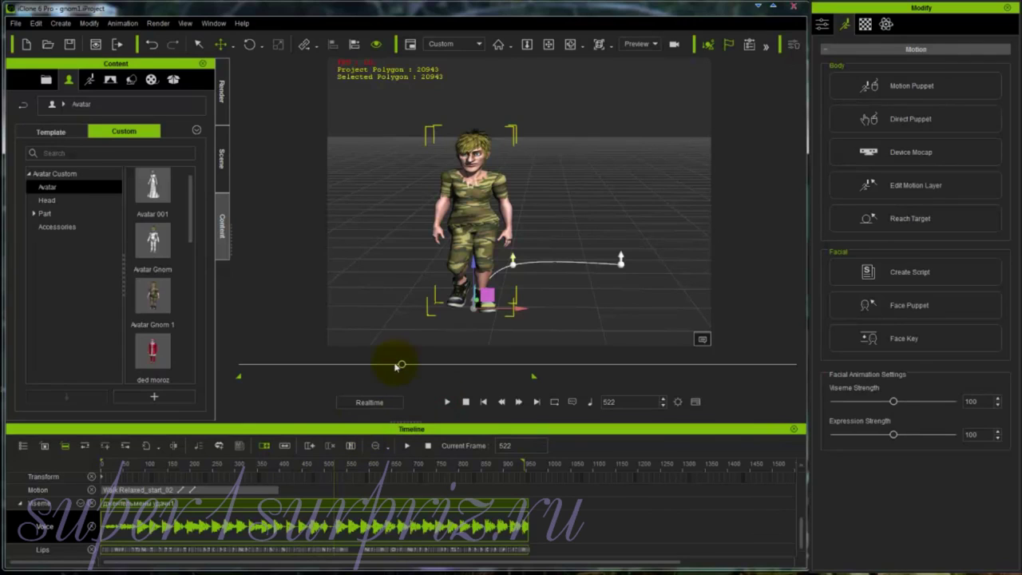
# Step: Zoom in on the timeline and play the voice clip from frame 439 to locate where the wanted phrase begins
pyautogui.moveTo(401, 365); pyautogui.dragTo(376, 364)
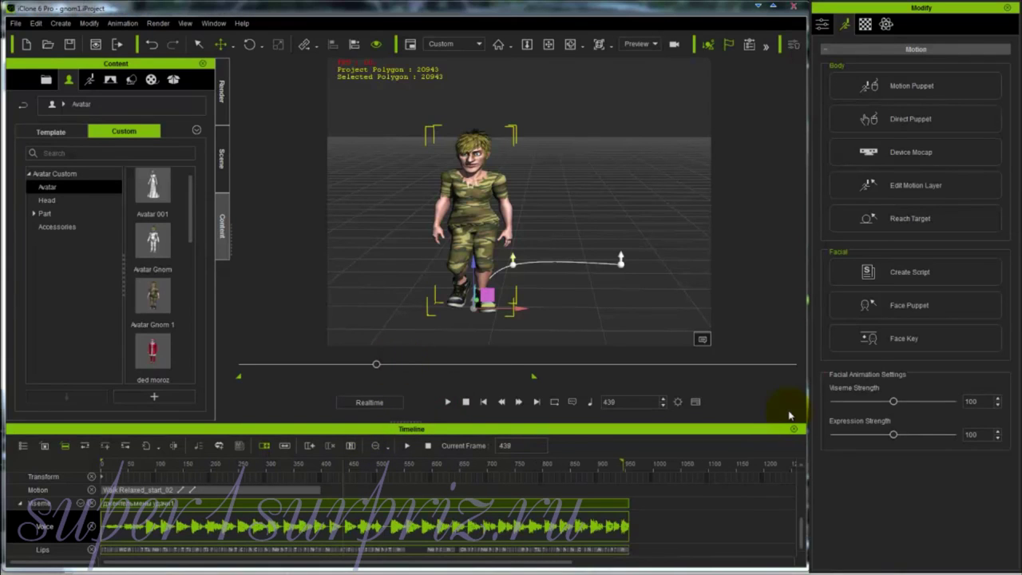
pyautogui.click(387, 445)
pyautogui.click(399, 465)
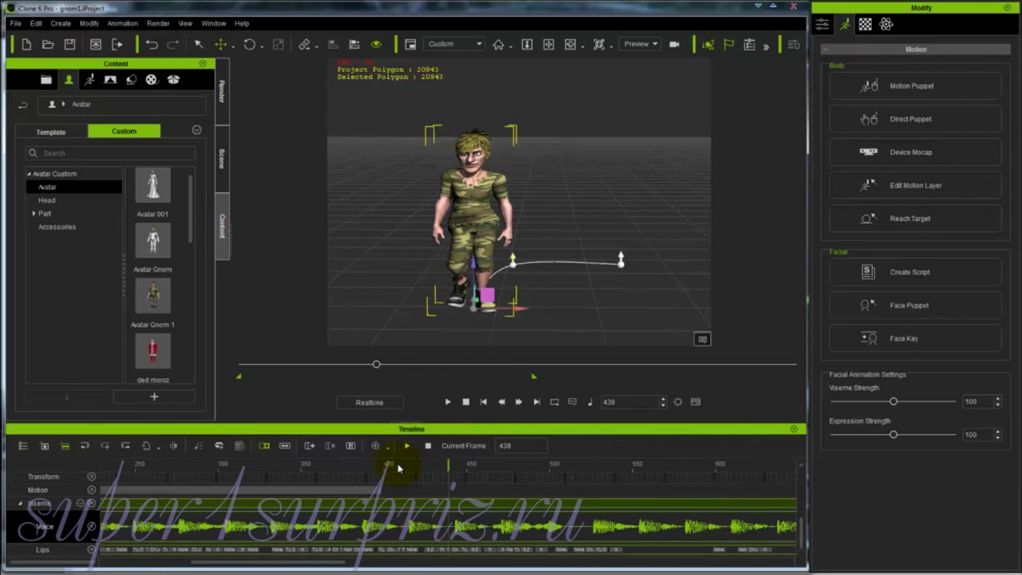
pyautogui.click(447, 402)
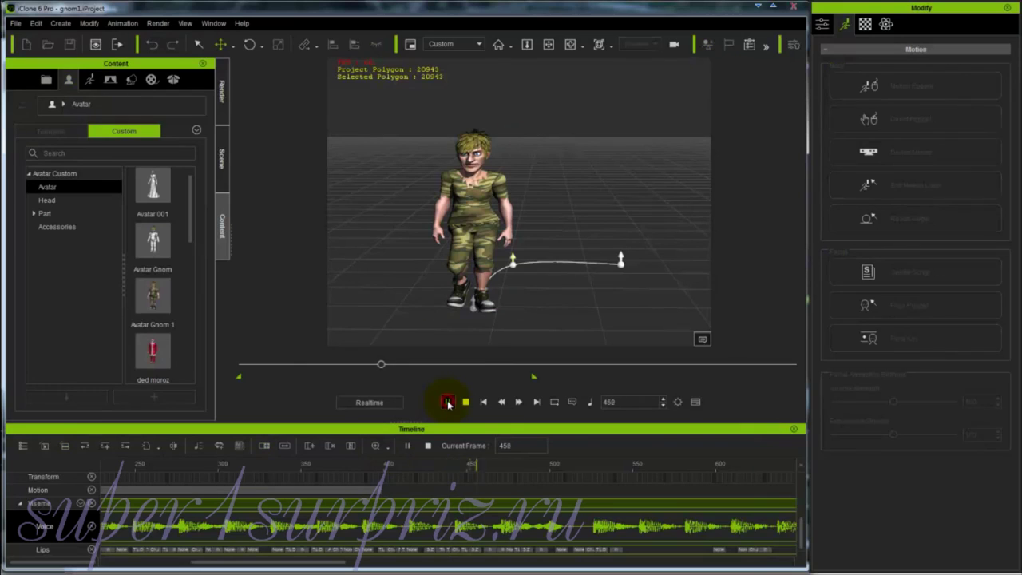
pyautogui.click(447, 403)
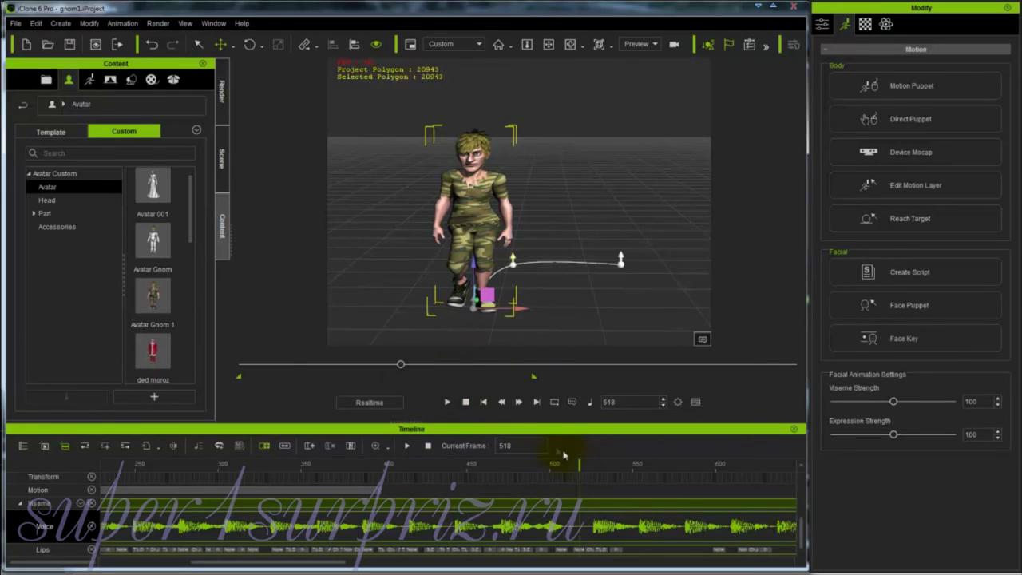
# Step: Split the voice clip at frame 464 and delete the part before it
pyautogui.moveTo(579, 467); pyautogui.dragTo(492, 470)
pyautogui.click(64, 505)
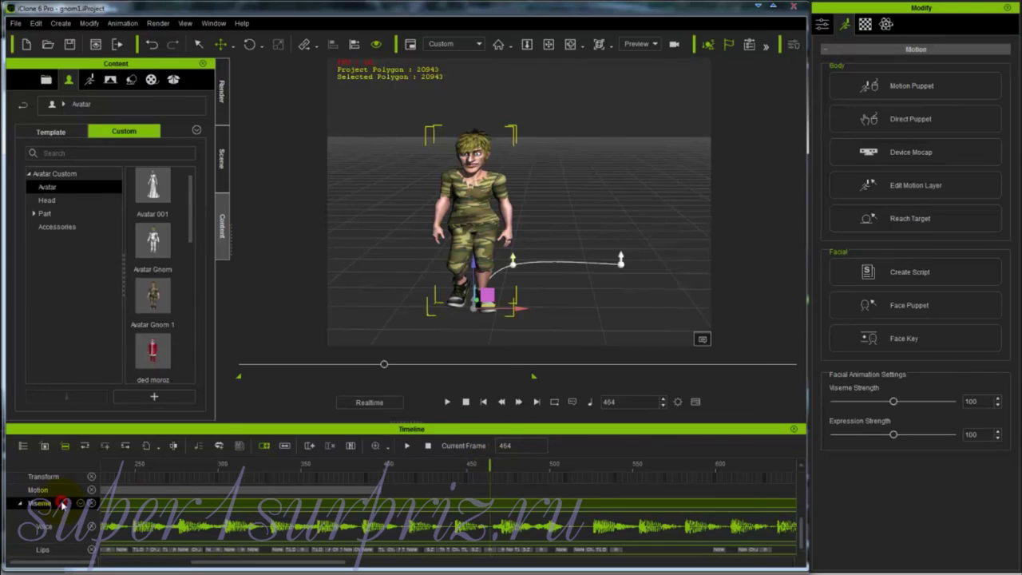
pyautogui.click(173, 445)
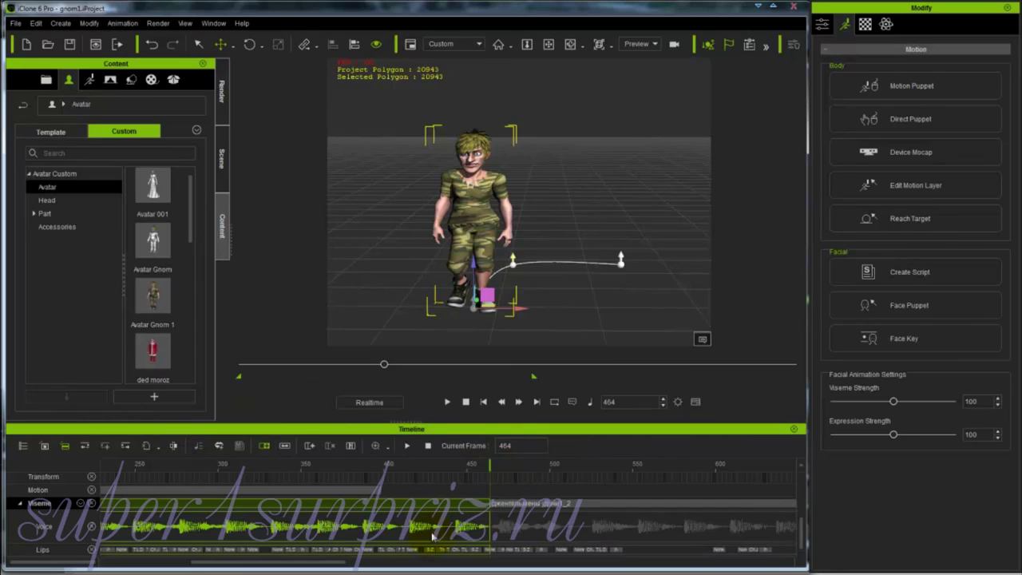
pyautogui.press('Delete')
pyautogui.press('Delete')
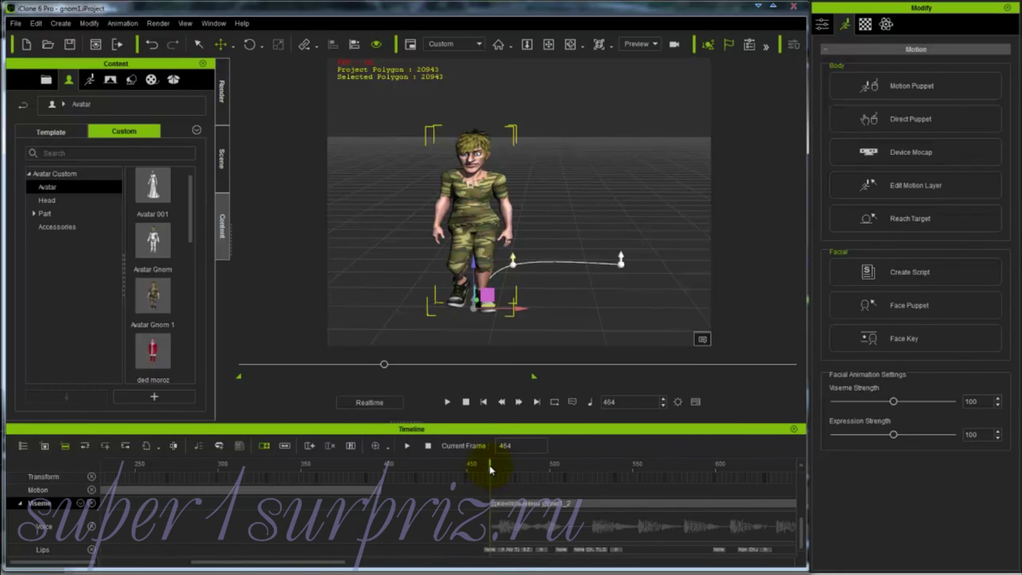
# Step: Split the remaining voice clip at frame 514, in the pause after the phrase
pyautogui.moveTo(490, 470); pyautogui.dragTo(571, 471)
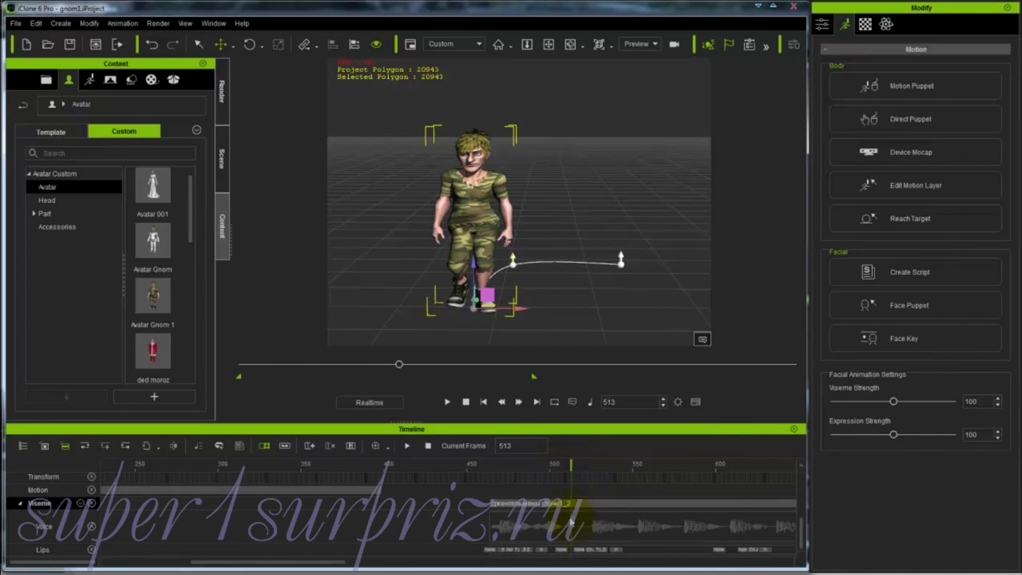
pyautogui.click(574, 505)
pyautogui.press('Right')
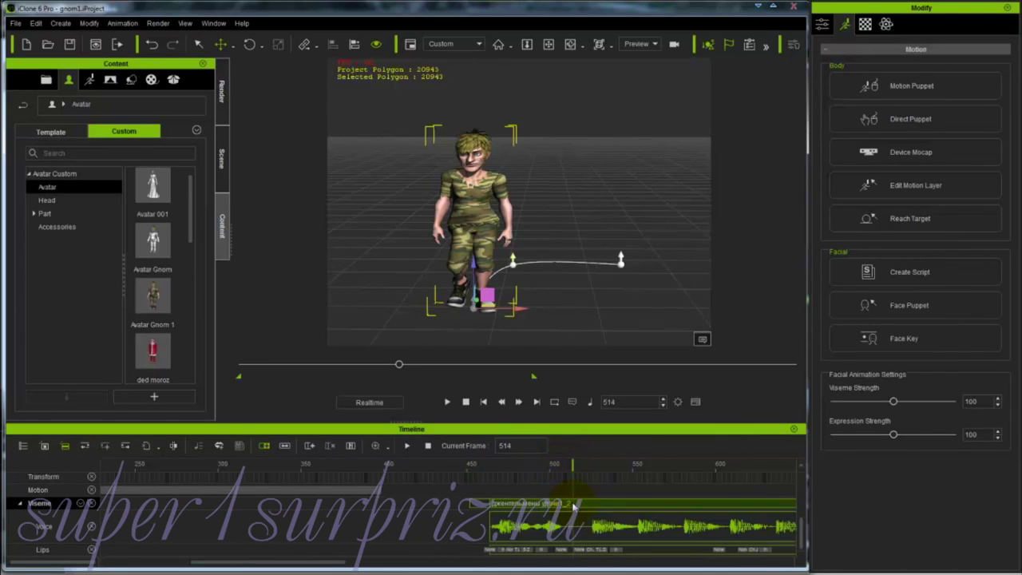
pyautogui.click(173, 446)
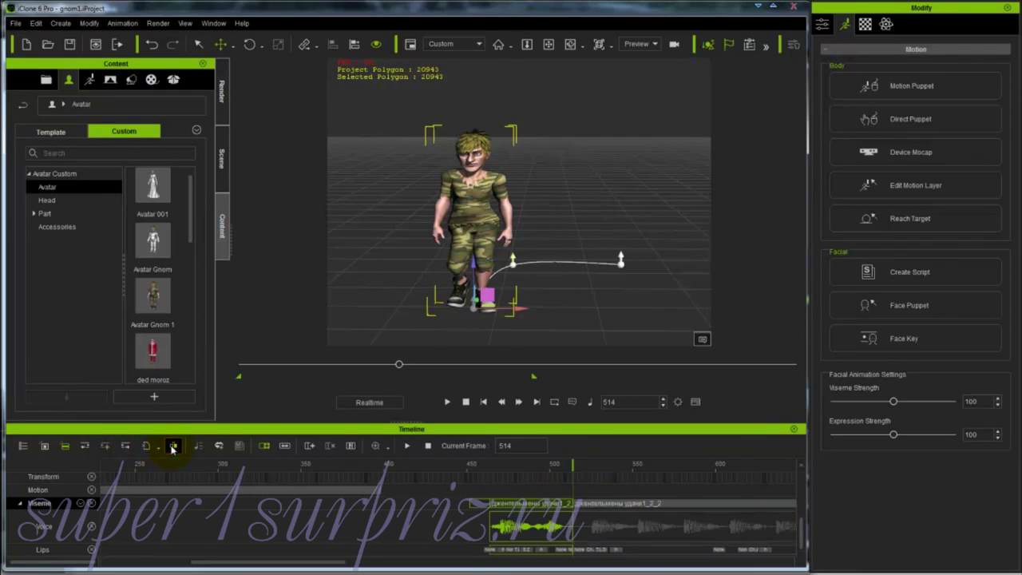
# Step: Delete the part of the voice clip after frame 514, keeping only the wanted phrase
pyautogui.press('Delete')
pyautogui.click(617, 531)
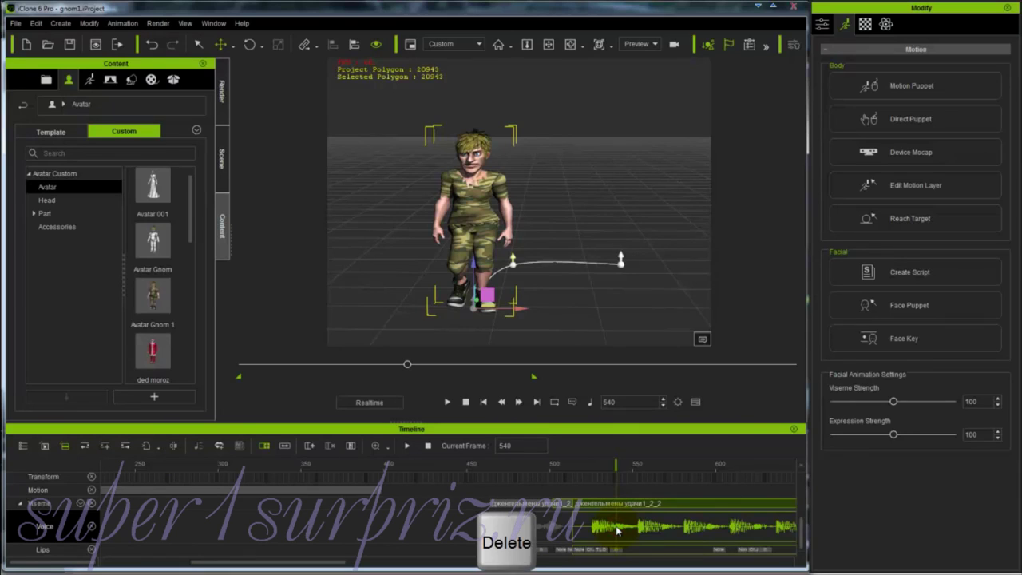
pyautogui.press('Delete')
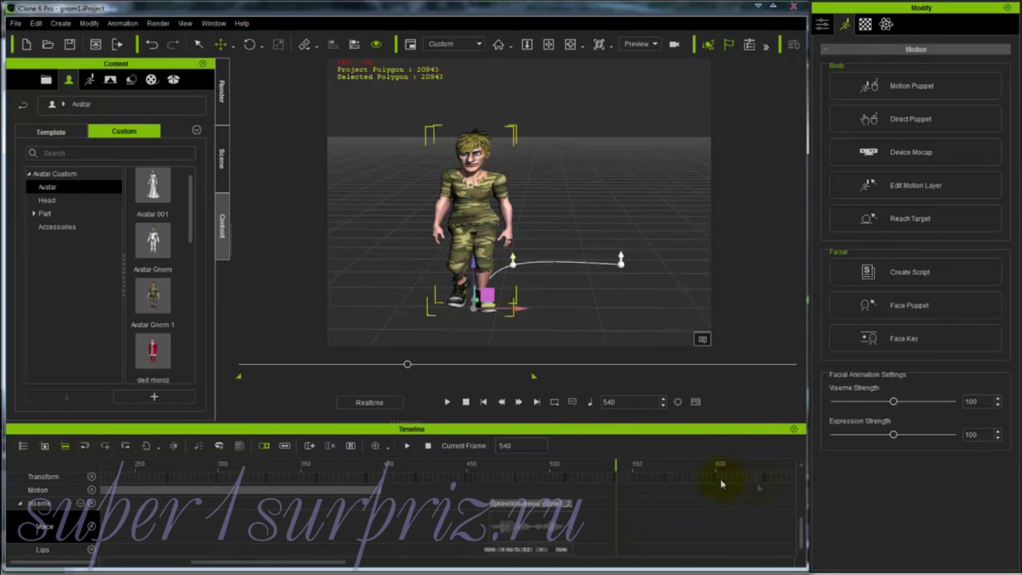
# Step: Play back the animation from shortly before the trimmed phrase to check the lip-sync
pyautogui.moveTo(407, 366); pyautogui.dragTo(370, 365)
pyautogui.click(448, 402)
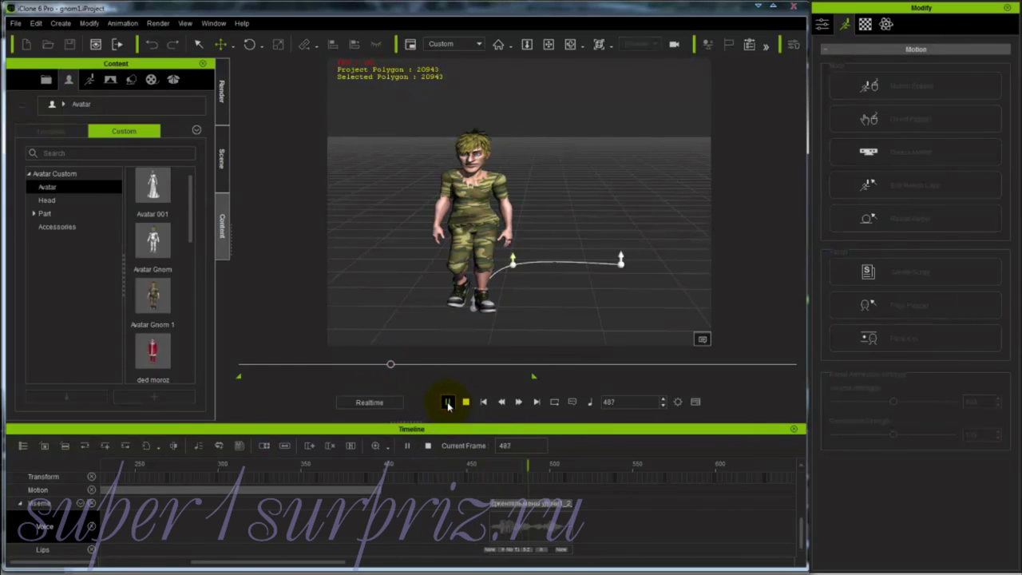
pyautogui.click(448, 403)
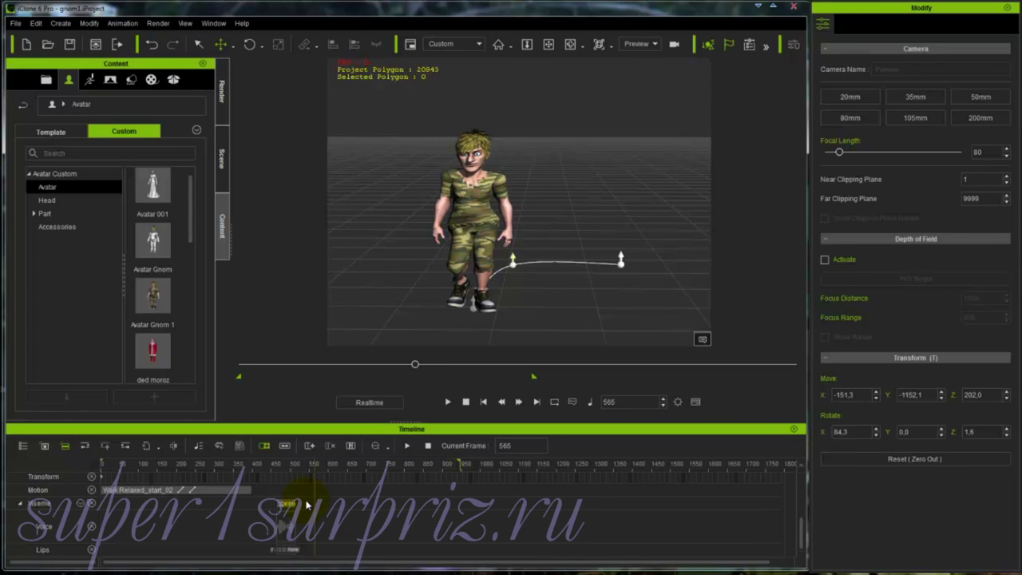
# Step: Collapse the avatar's Viseme track, select the project's Sound track and return the playhead to frame 1
pyautogui.click(22, 503)
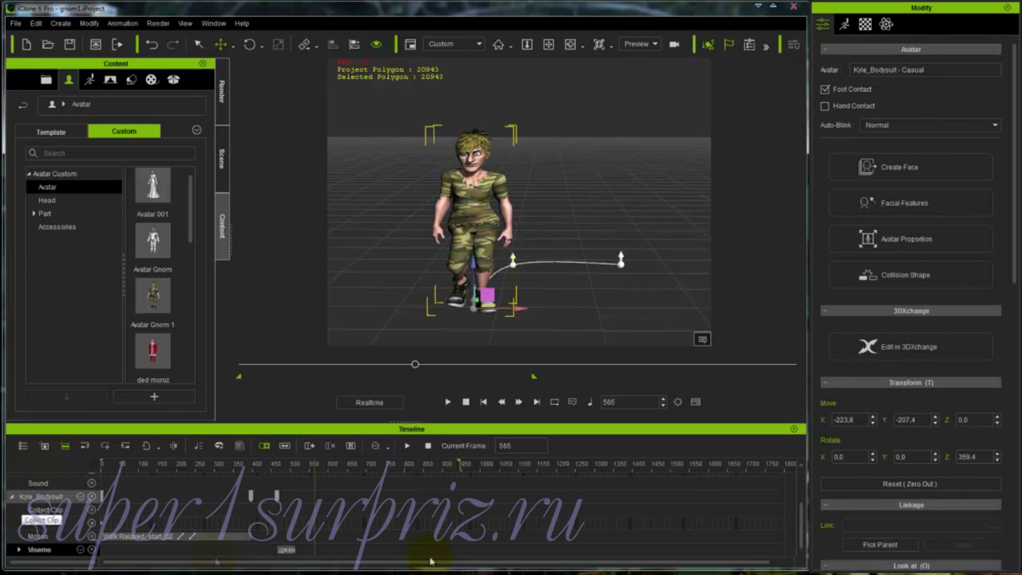
pyautogui.moveTo(802, 534); pyautogui.dragTo(799, 512)
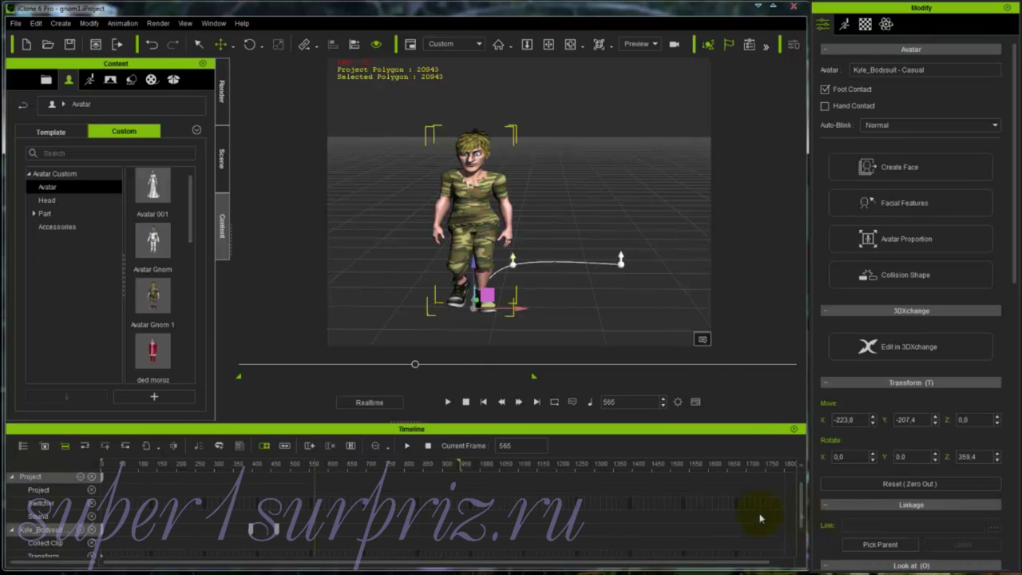
pyautogui.click(36, 516)
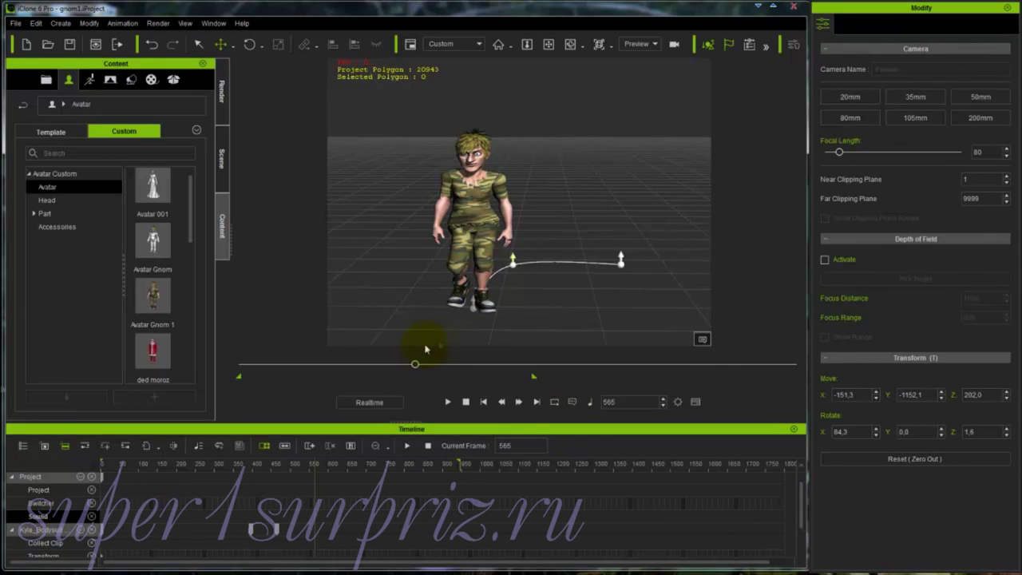
pyautogui.click(483, 402)
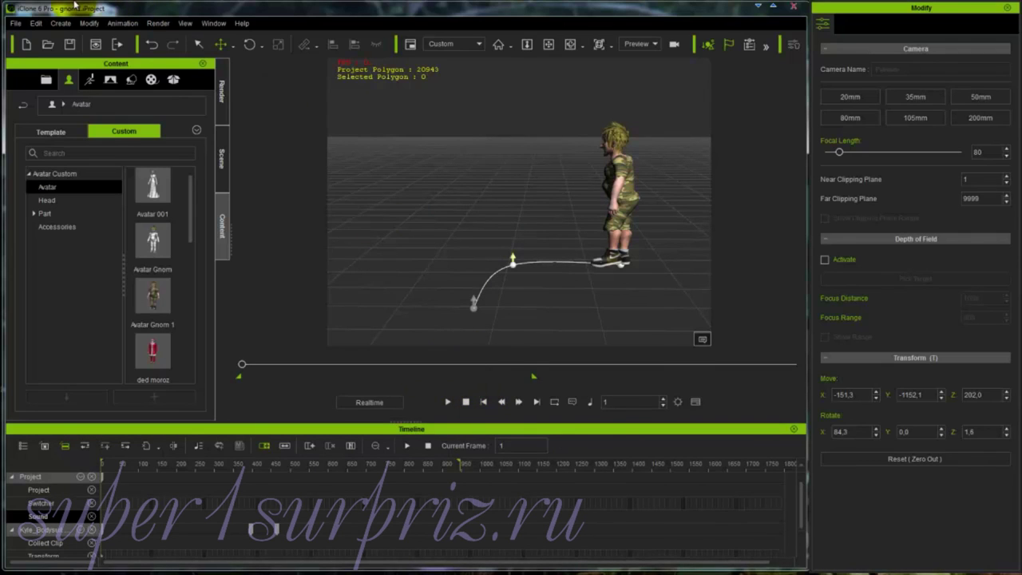
# Step: Import the audio file "джентельмены удачи1" into the project's Sound track at frame 1
pyautogui.click(15, 23)
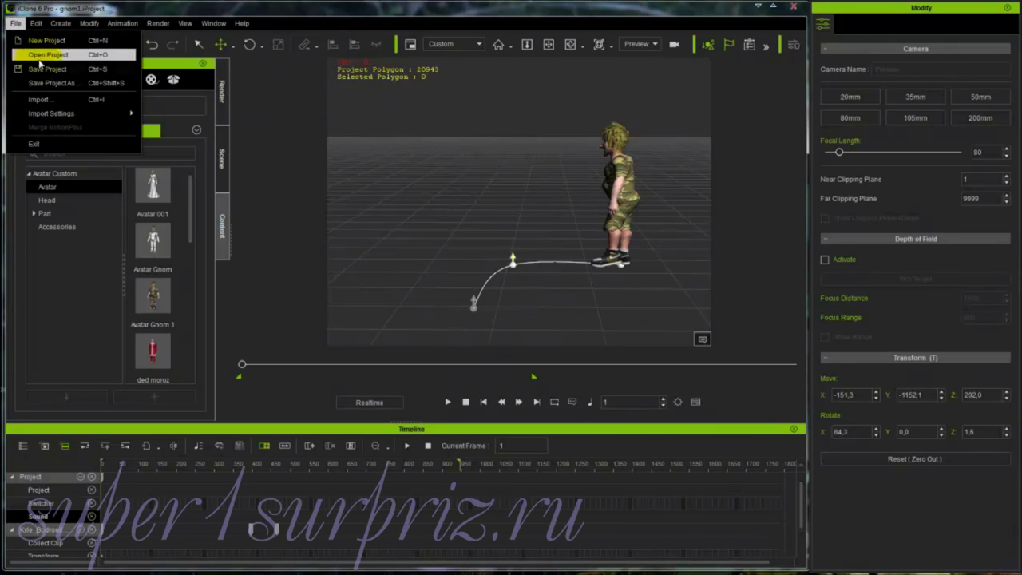
pyautogui.click(50, 101)
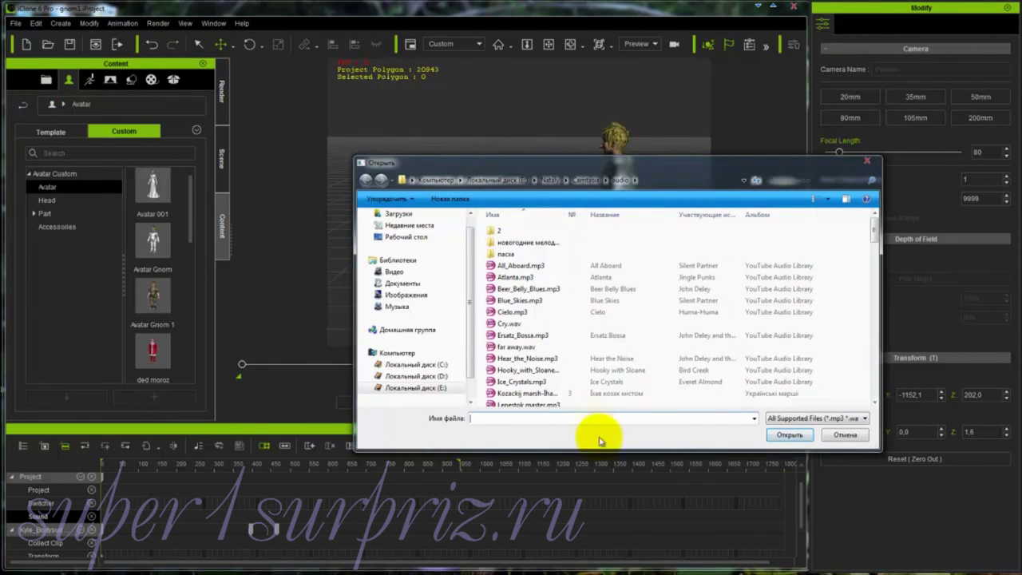
pyautogui.click(578, 383)
pyautogui.scroll(-8, 579, 385)
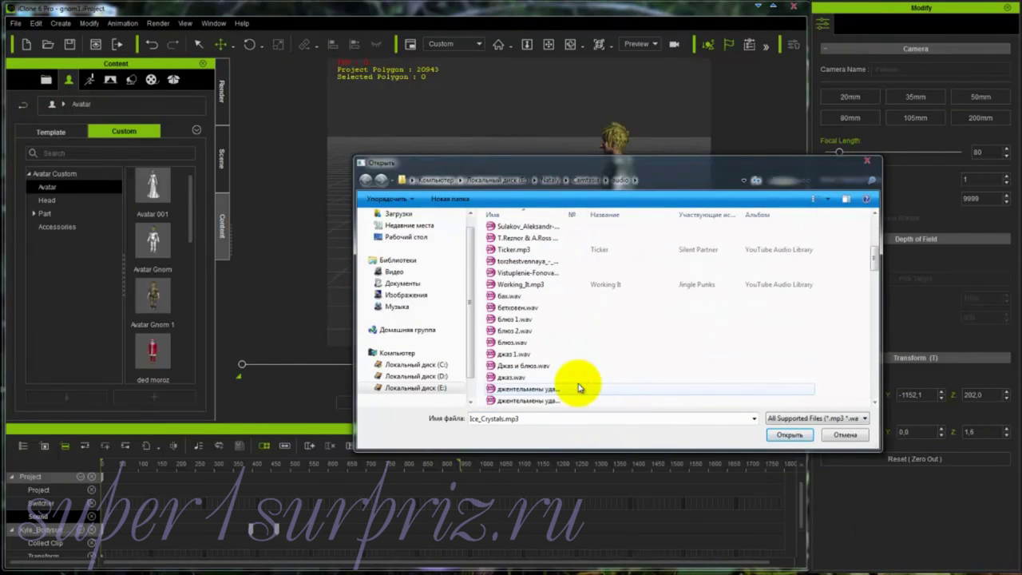
pyautogui.click(534, 400)
pyautogui.click(788, 435)
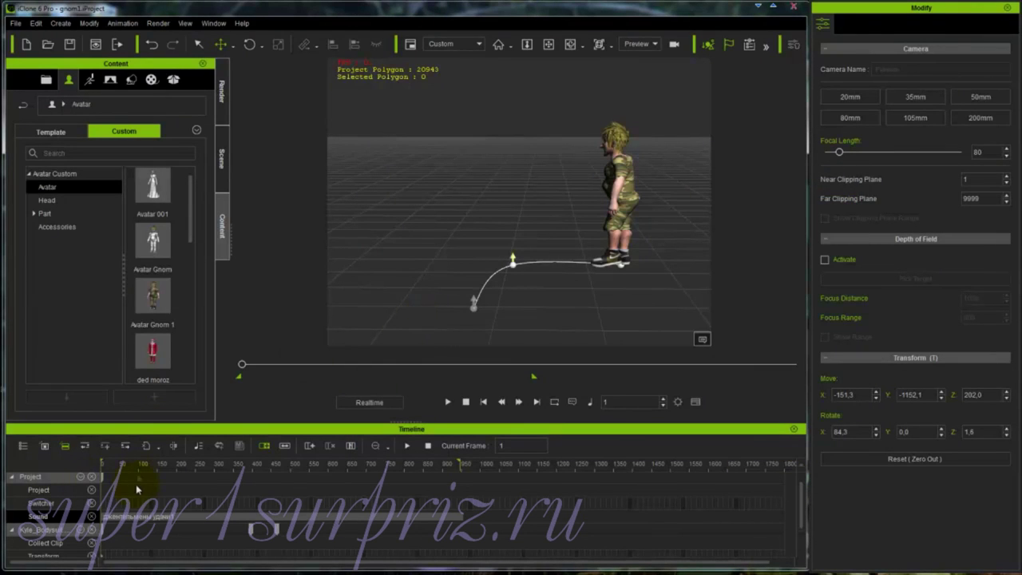
# Step: Play the whole animation from the start with the imported background sound, and stop it near the end
pyautogui.click(465, 403)
pyautogui.click(448, 403)
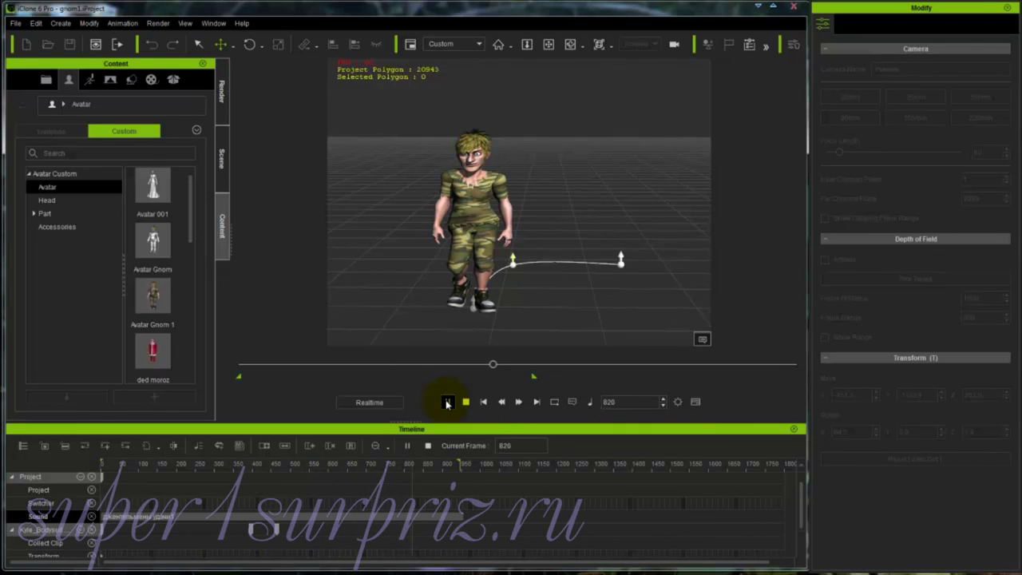
pyautogui.click(468, 402)
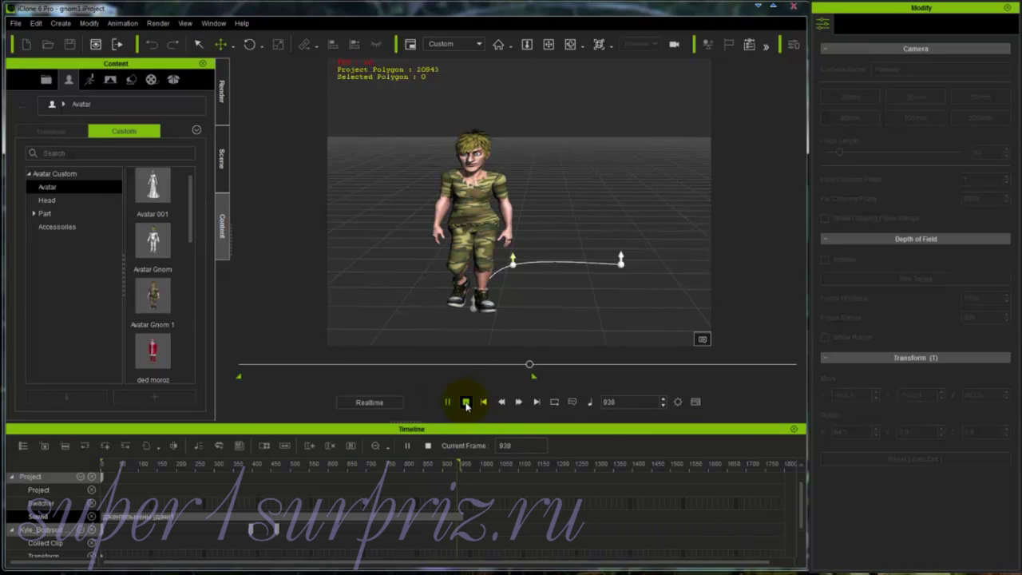